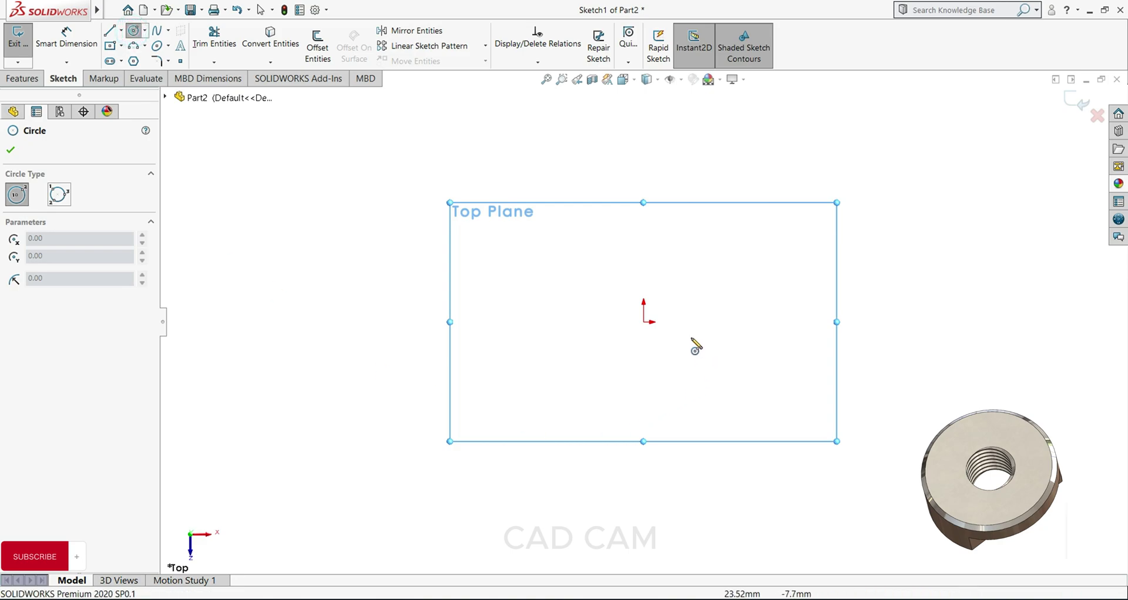
Sketch a circle about 96 mm in diameter on the Top Plane, centred on the origin
click(644, 322)
click(685, 420)
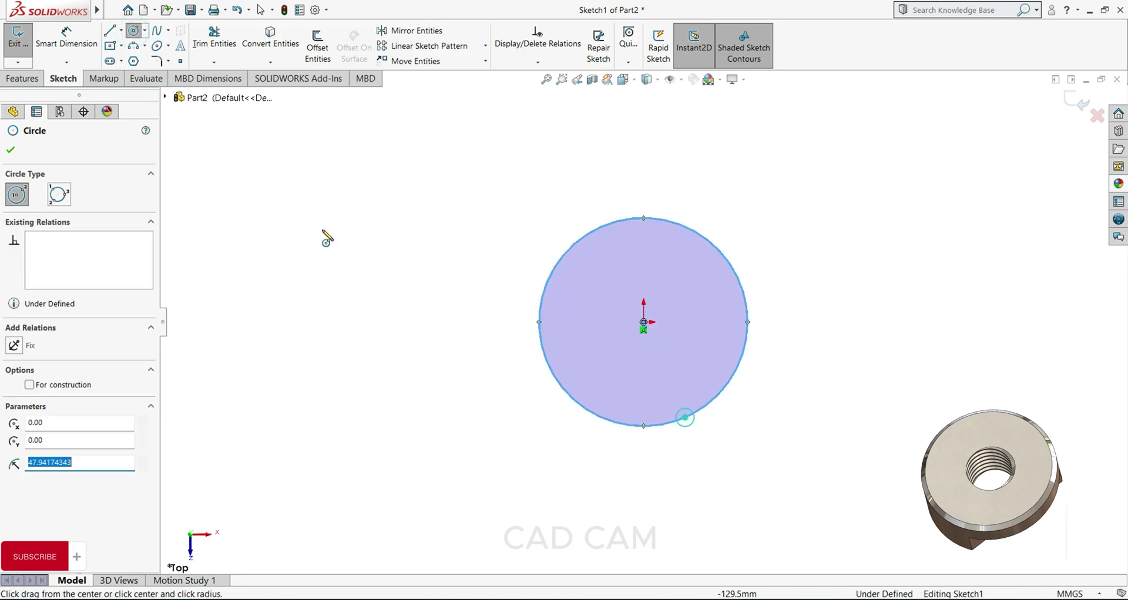
click(11, 154)
Dimension the circle's diameter and set it to 15 mm
click(67, 36)
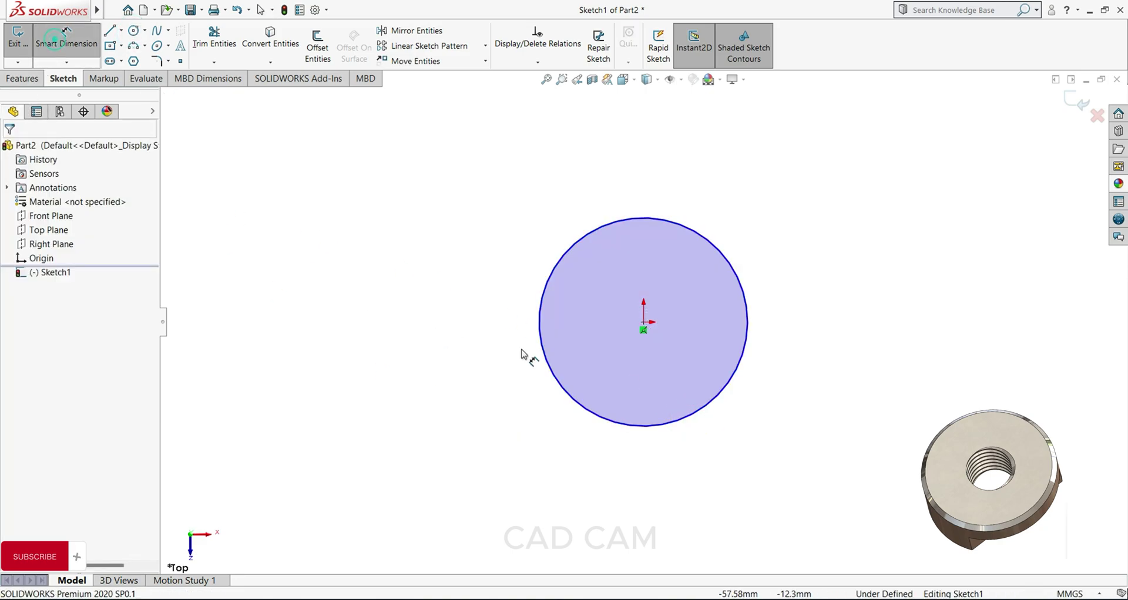
click(543, 333)
click(442, 317)
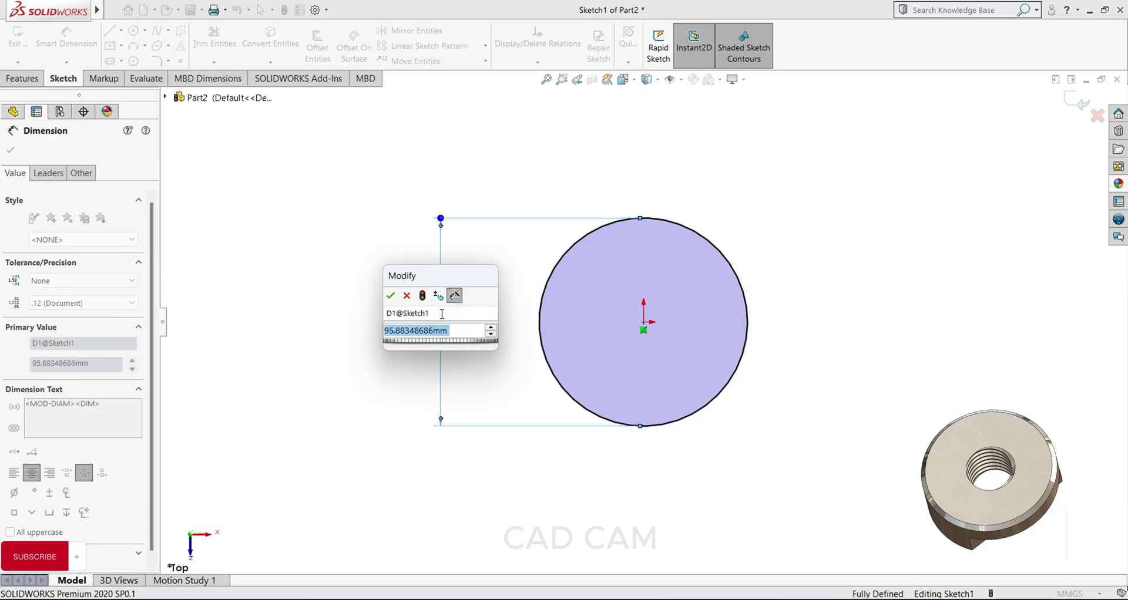
text(15)
key(Return)
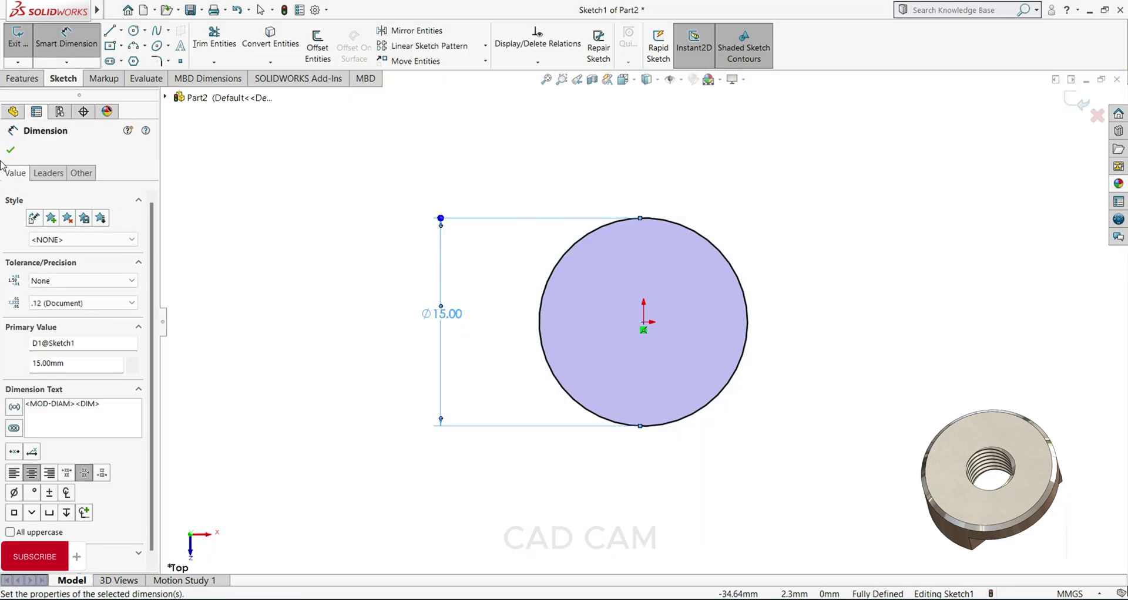
click(9, 156)
Extrude the circle as a blind boss with a depth of 2.5 mm
click(24, 78)
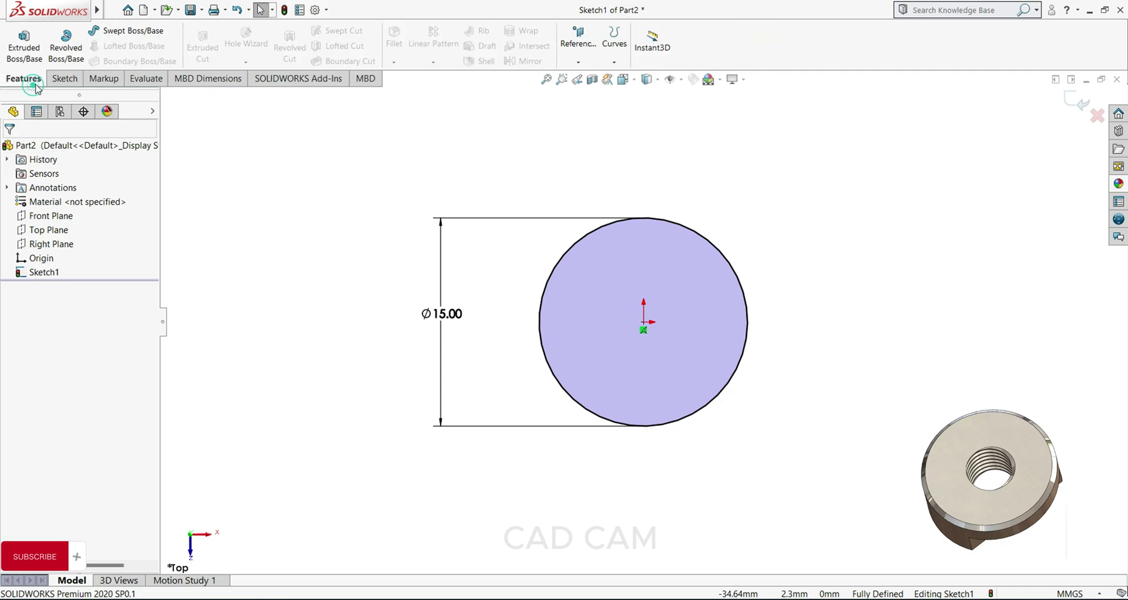
click(39, 53)
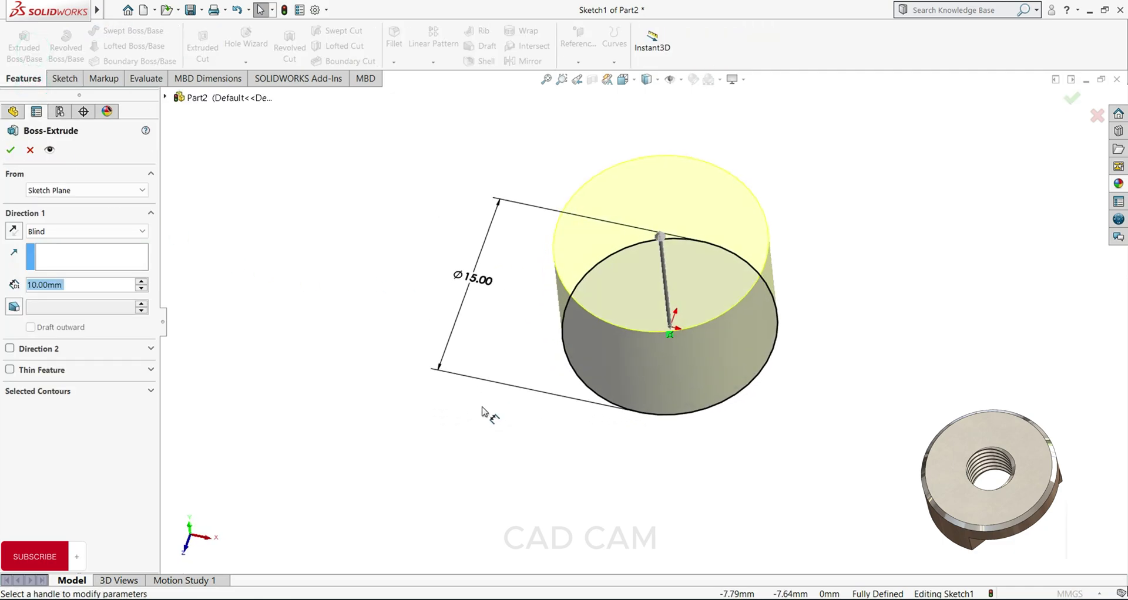
text(2.5)
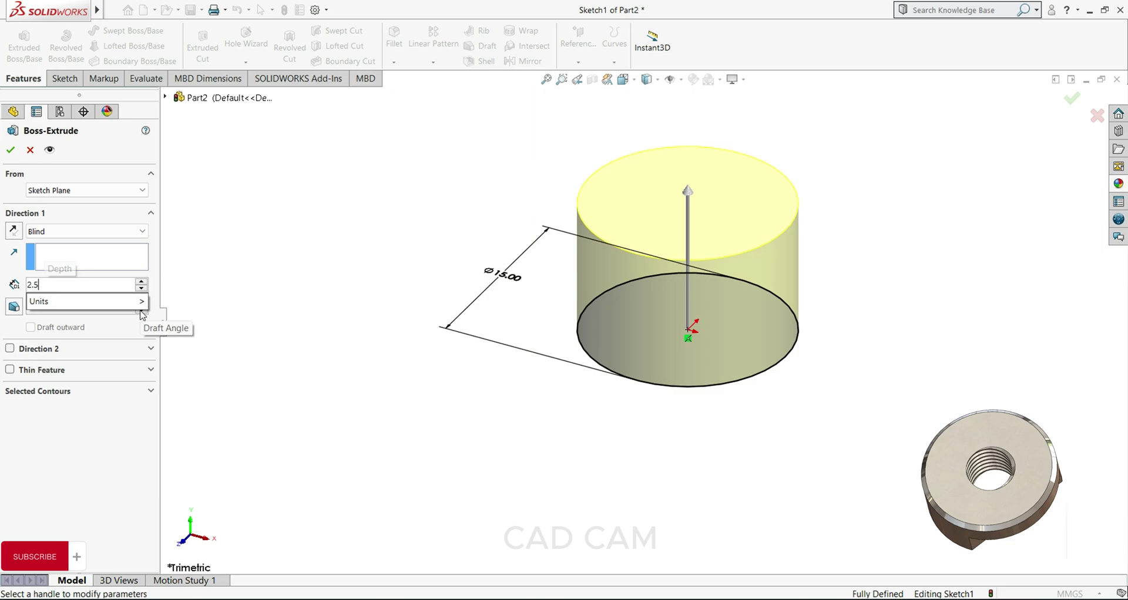
key(Return)
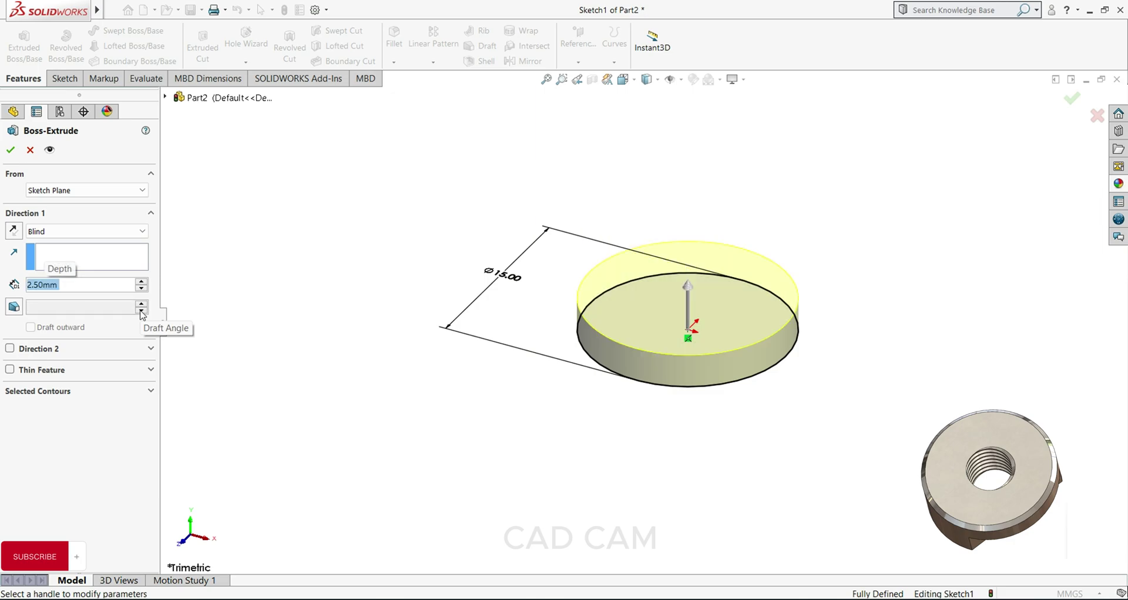
click(10, 151)
Start a sketch on the disc's underside, convert its circular edge into sketch geometry and view the face straight on
middle_drag(685, 393, 704, 321)
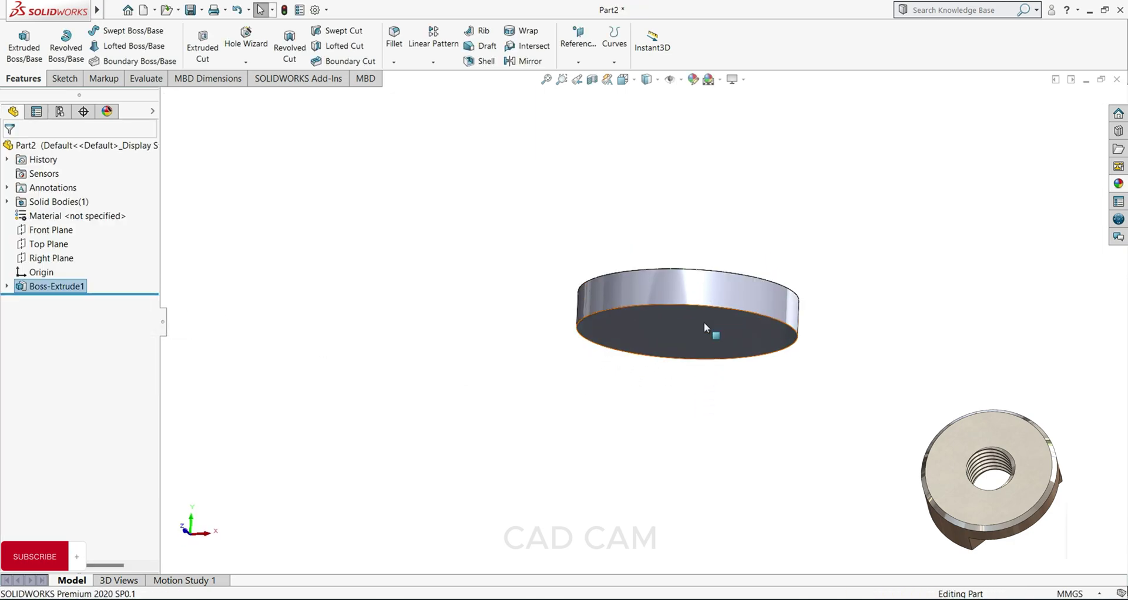
click(705, 325)
click(751, 297)
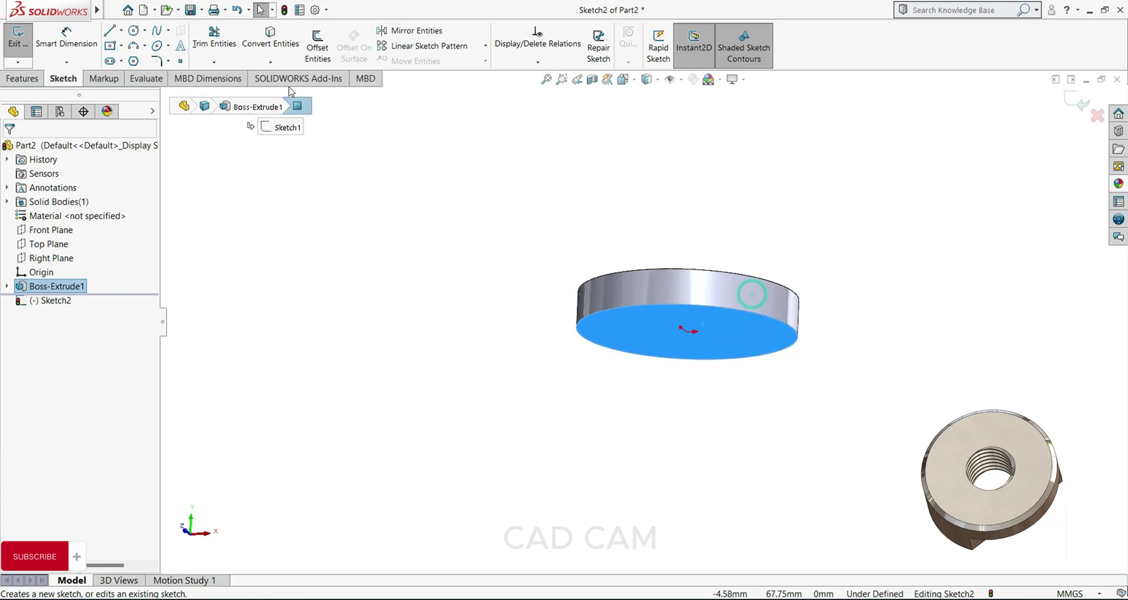
click(270, 37)
middle_drag(662, 409, 674, 259)
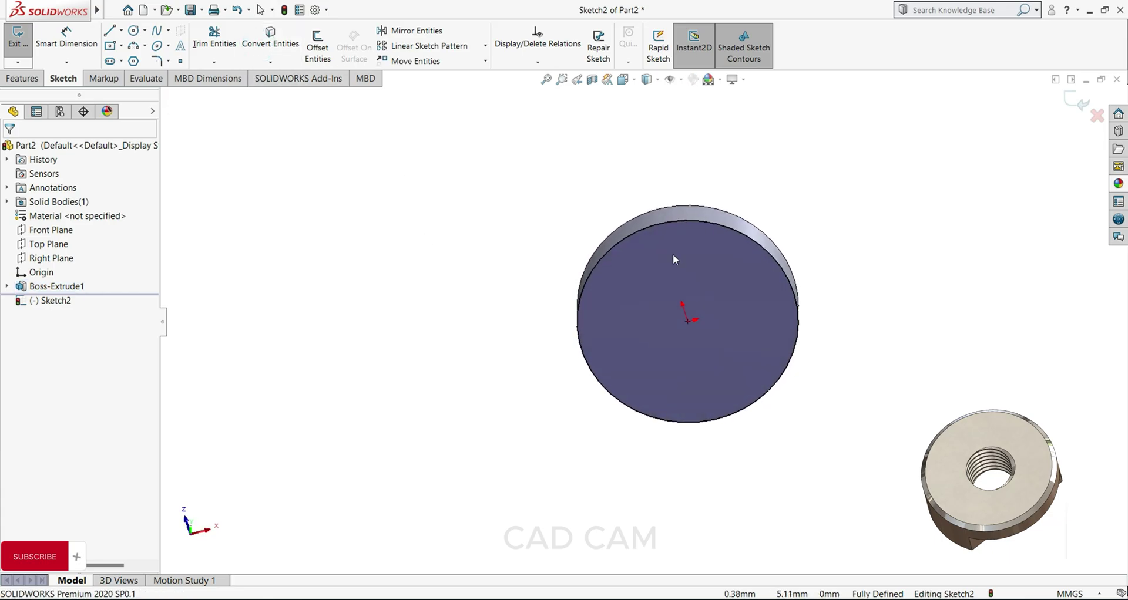
key(space)
click(366, 544)
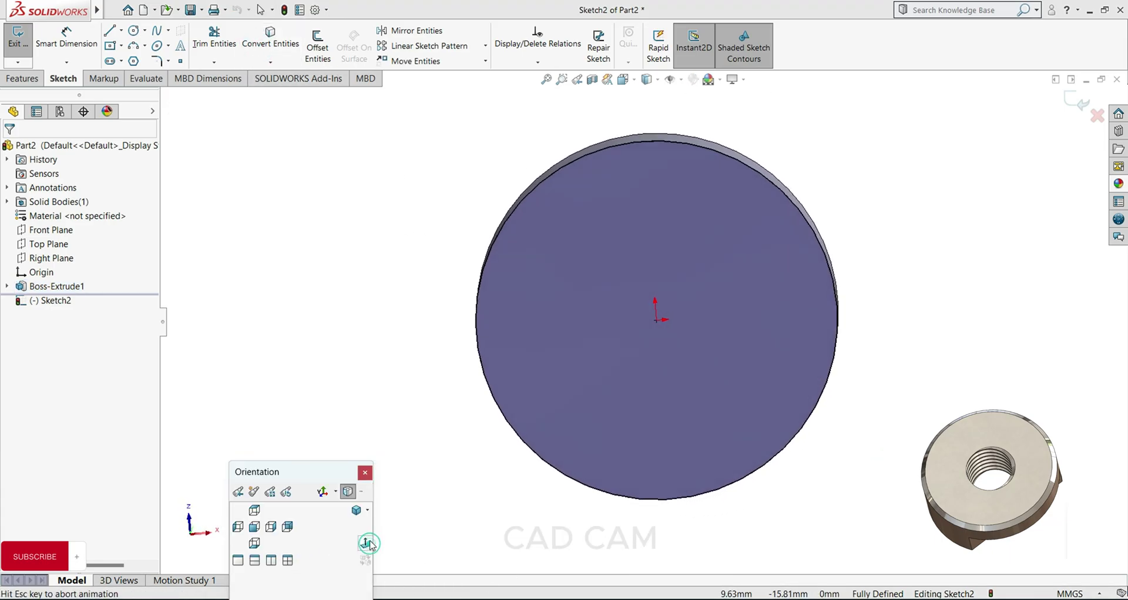
Sketch a centre rectangle about 3.2 mm wide and 15.9 mm tall on the origin, extending past the circle at both ends
click(111, 45)
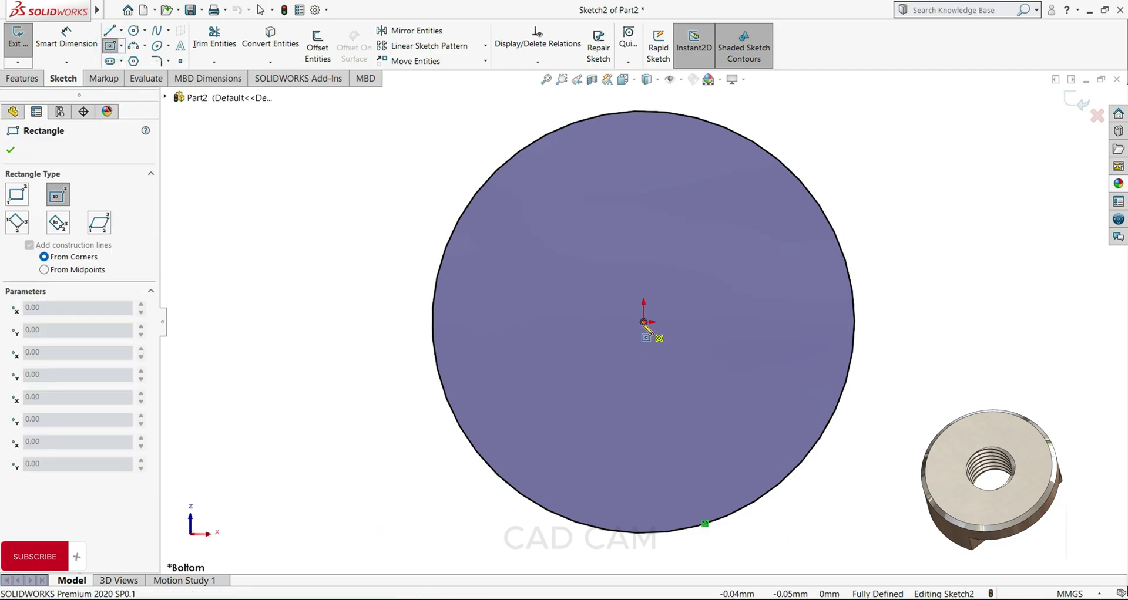
click(643, 322)
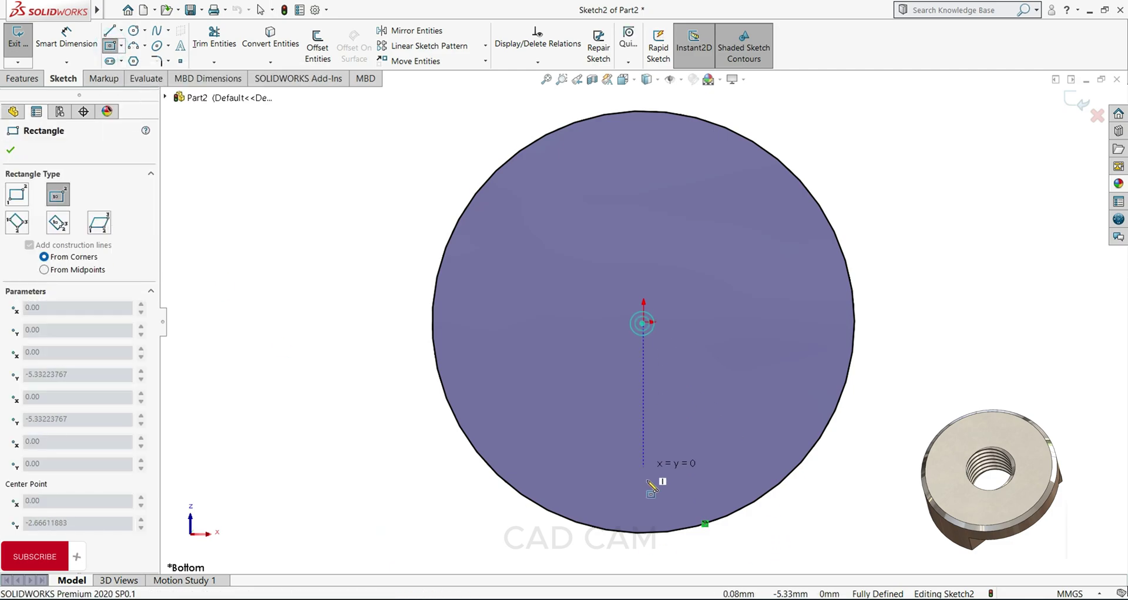
click(689, 546)
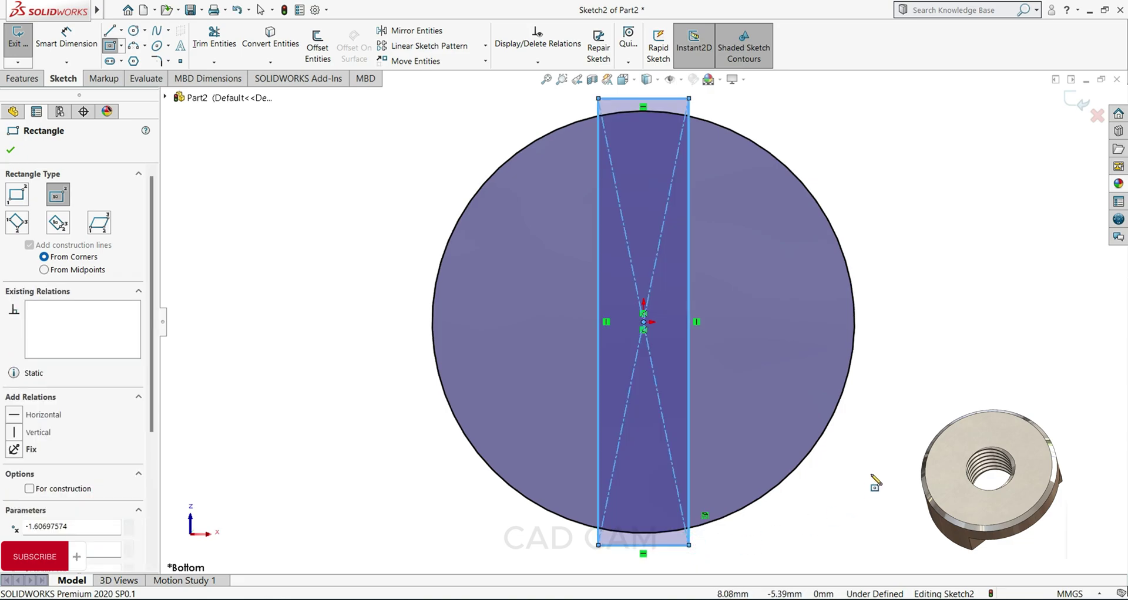
click(11, 150)
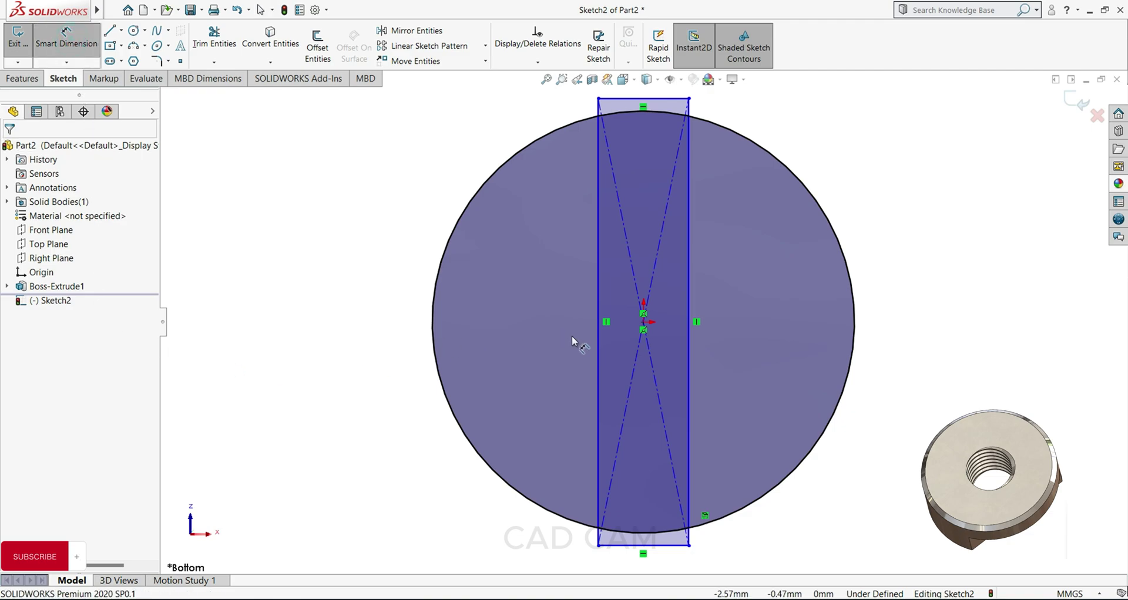
Dimension the distance between the rectangle's two vertical sides and set it to 8 mm
click(598, 359)
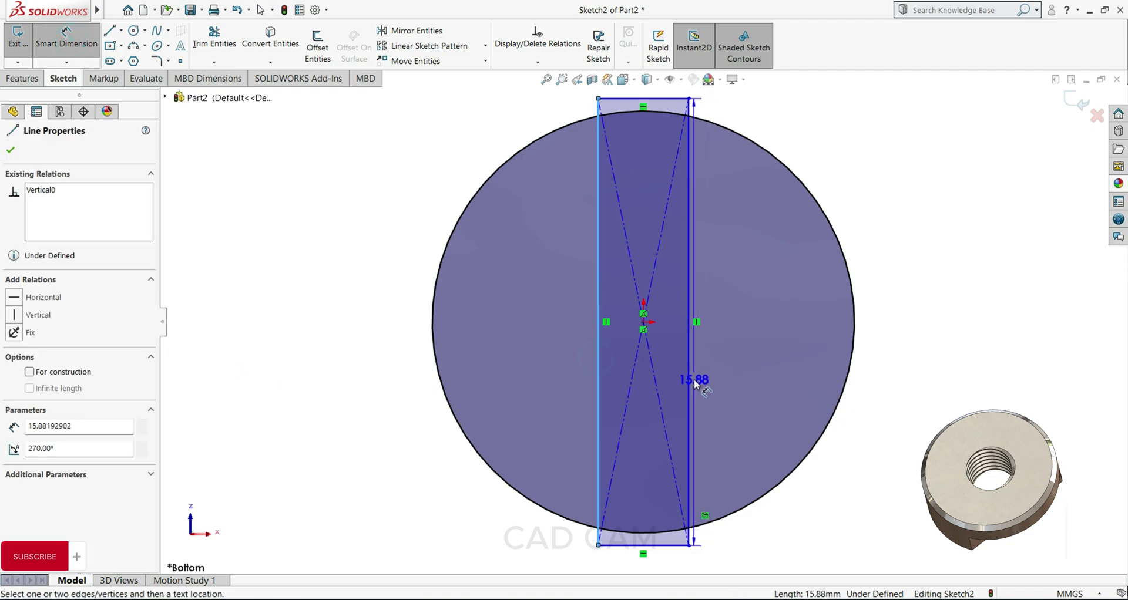
click(689, 382)
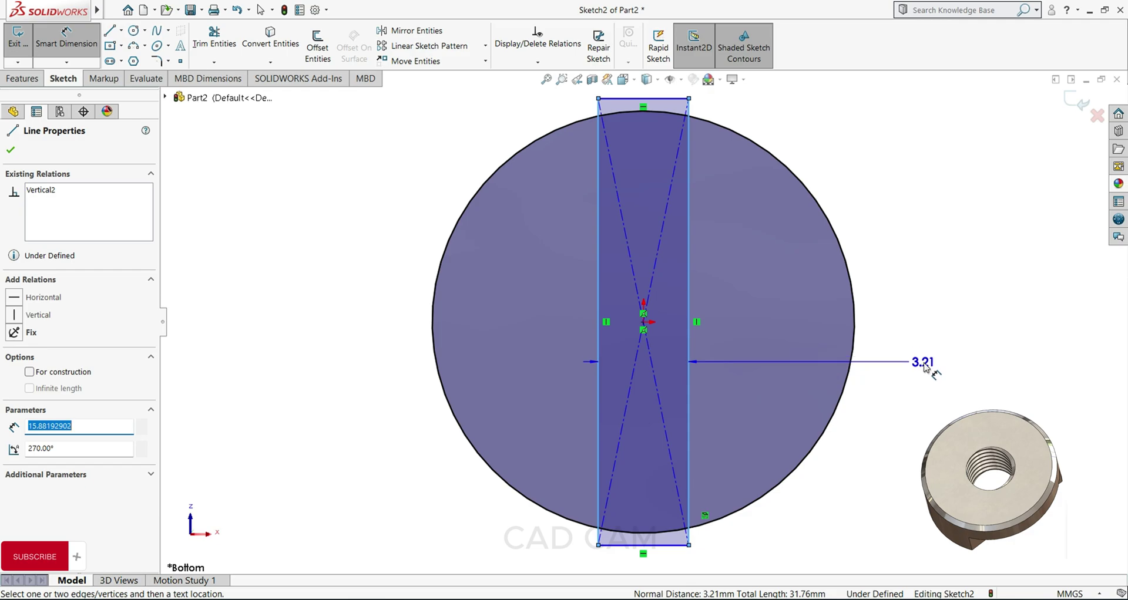
click(921, 376)
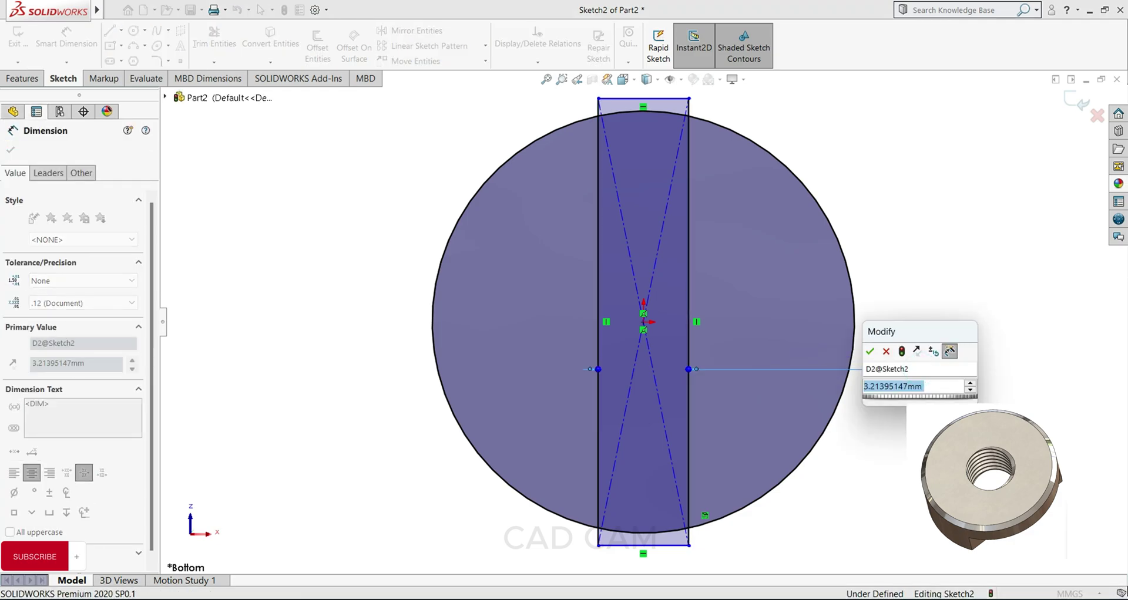
text(8)
key(Return)
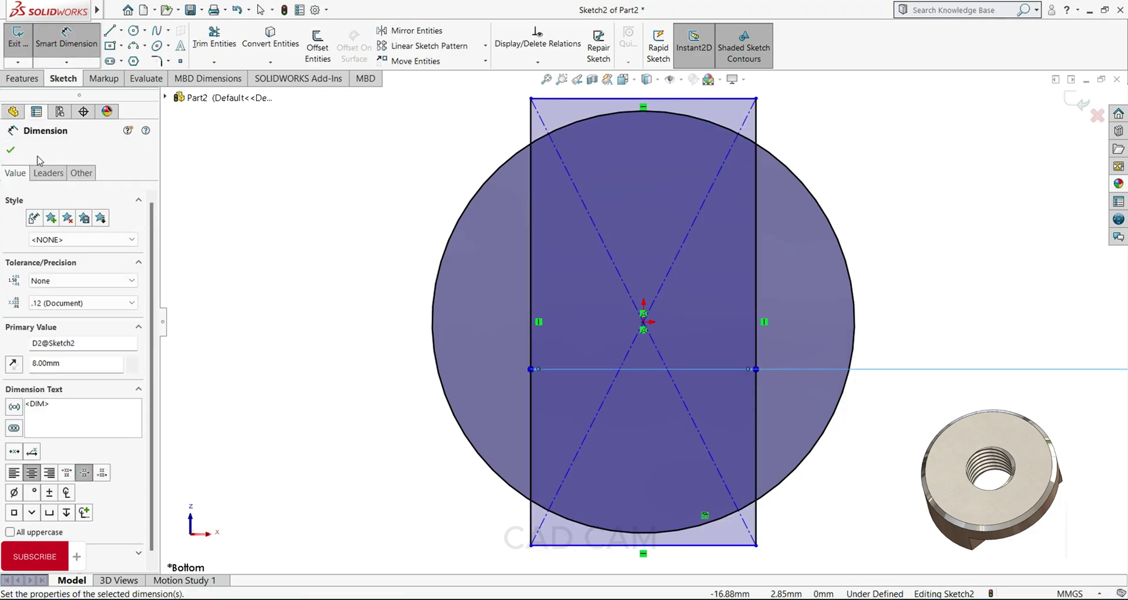
click(10, 150)
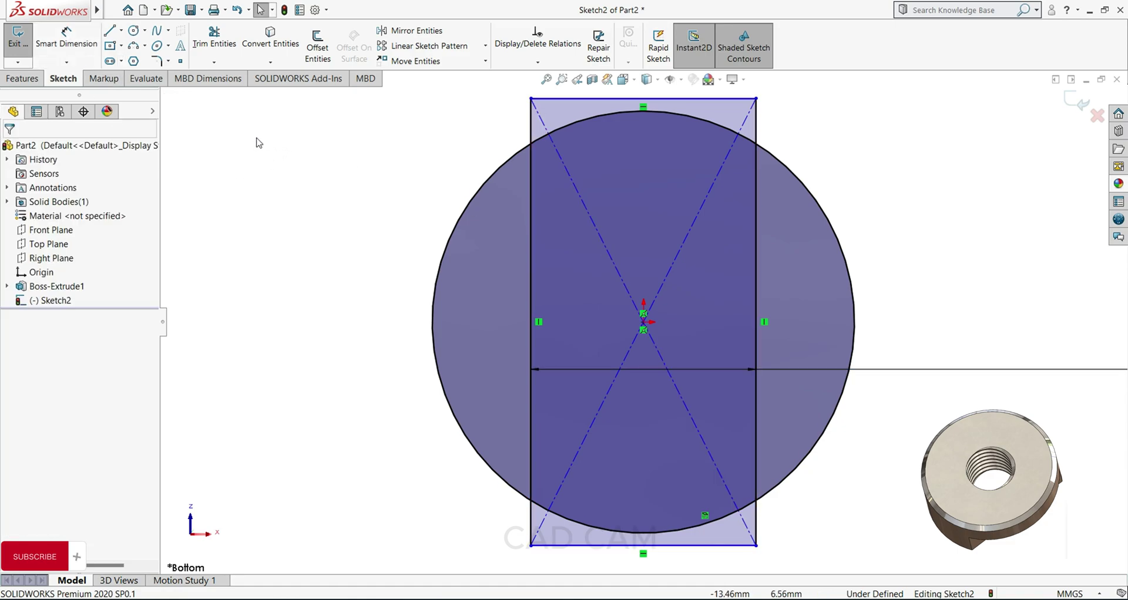
Power-trim the parts of the rectangle that extend outside the circle at both ends
click(214, 38)
drag(506, 127, 560, 113)
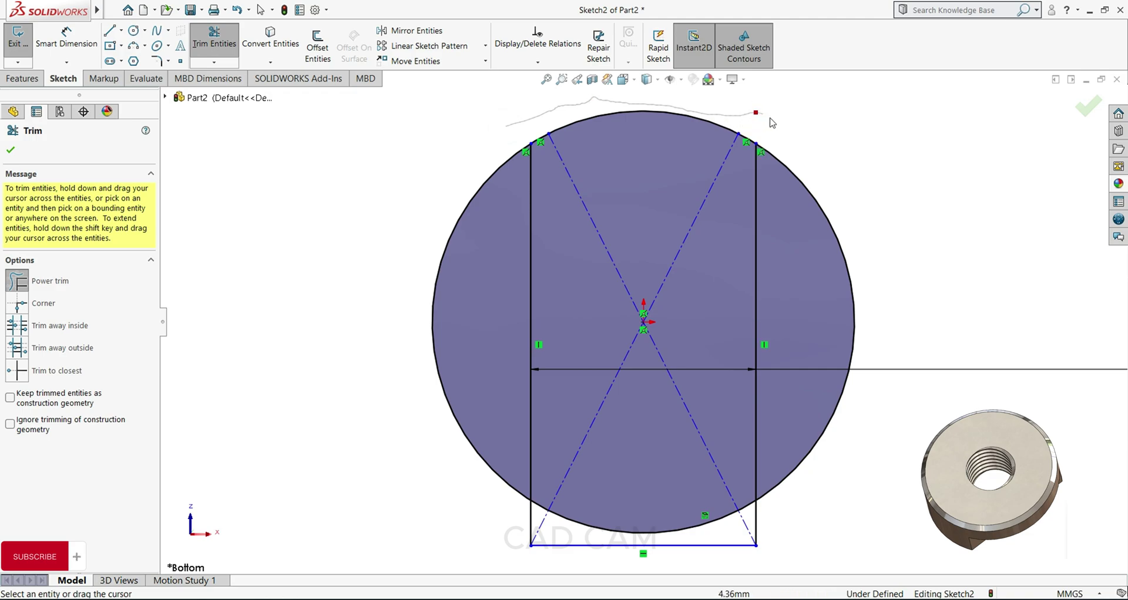
drag(772, 122, 776, 126)
drag(763, 528, 691, 539)
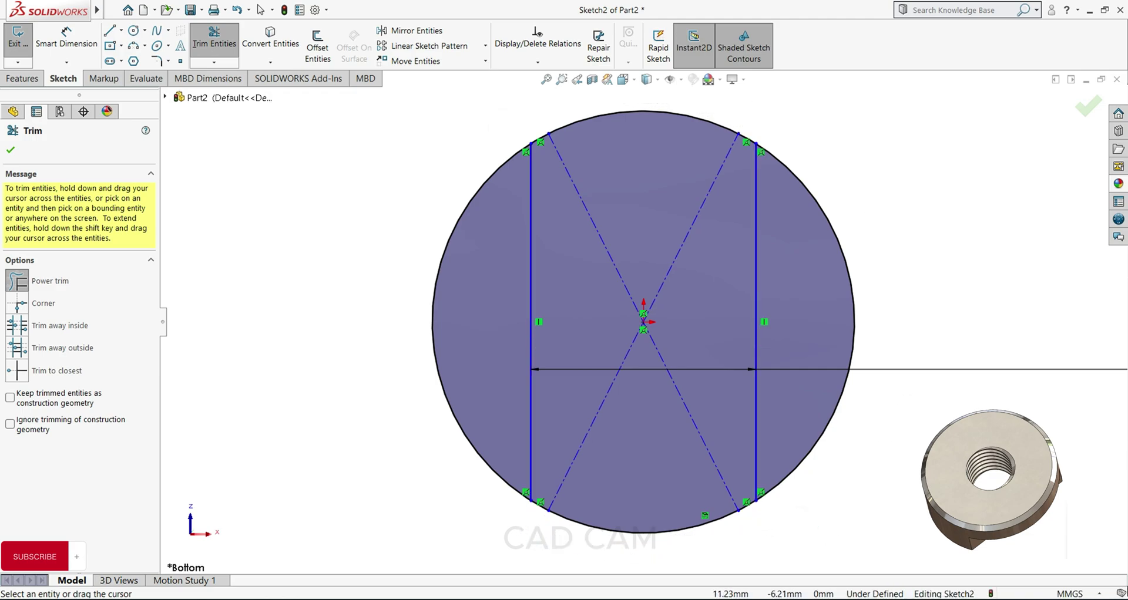
click(12, 151)
Extrude the central region between the two vertical lines 3 mm away from the disc, merged with the body
click(24, 81)
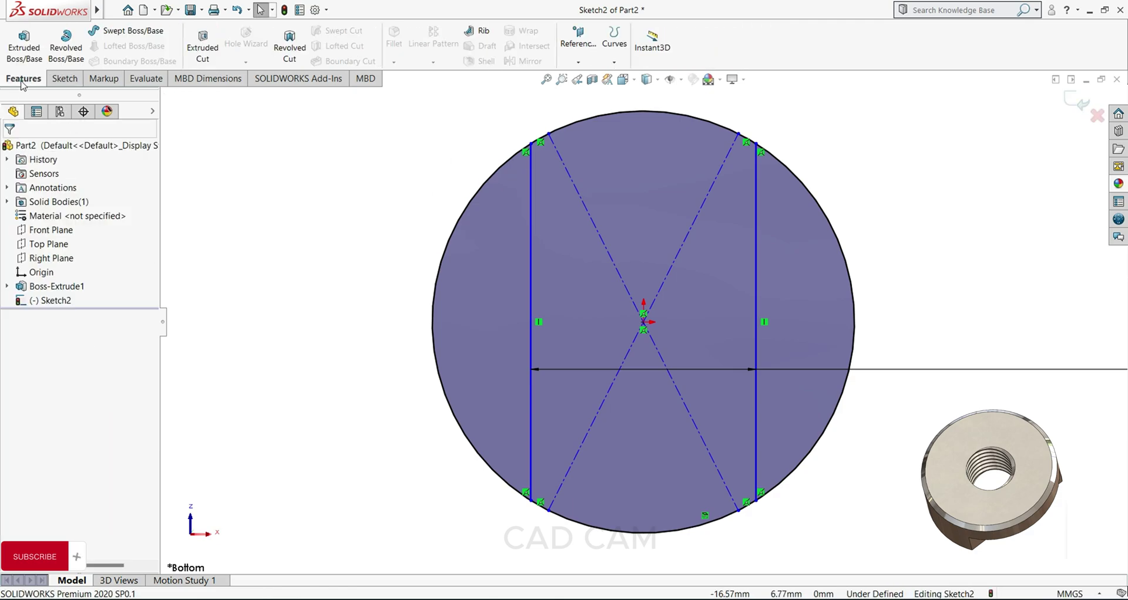
click(24, 63)
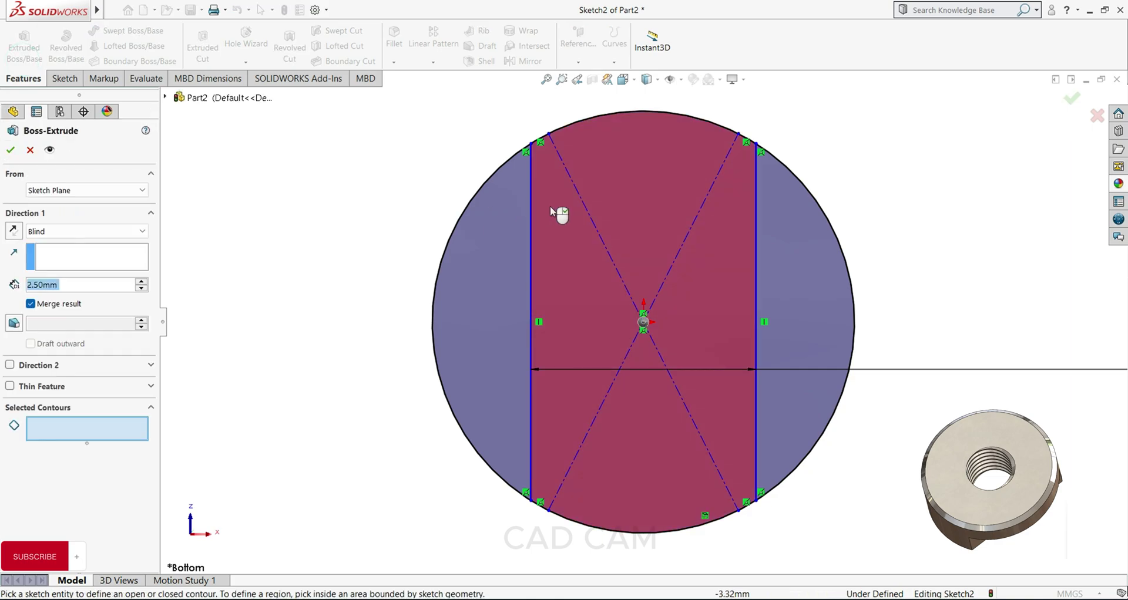
click(559, 211)
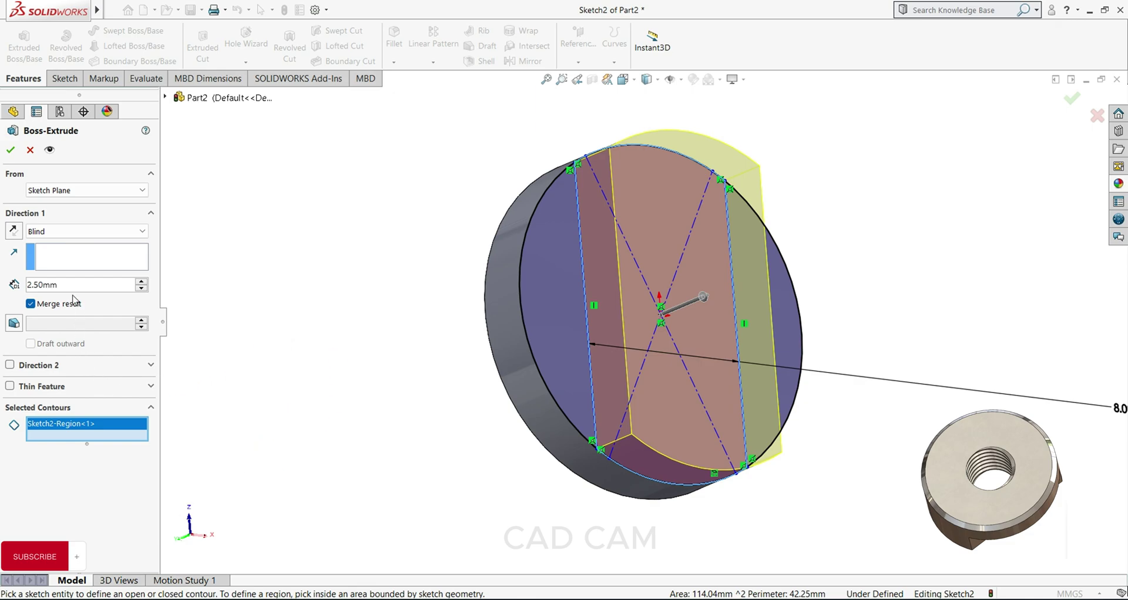
scroll(14, 282, up, 1)
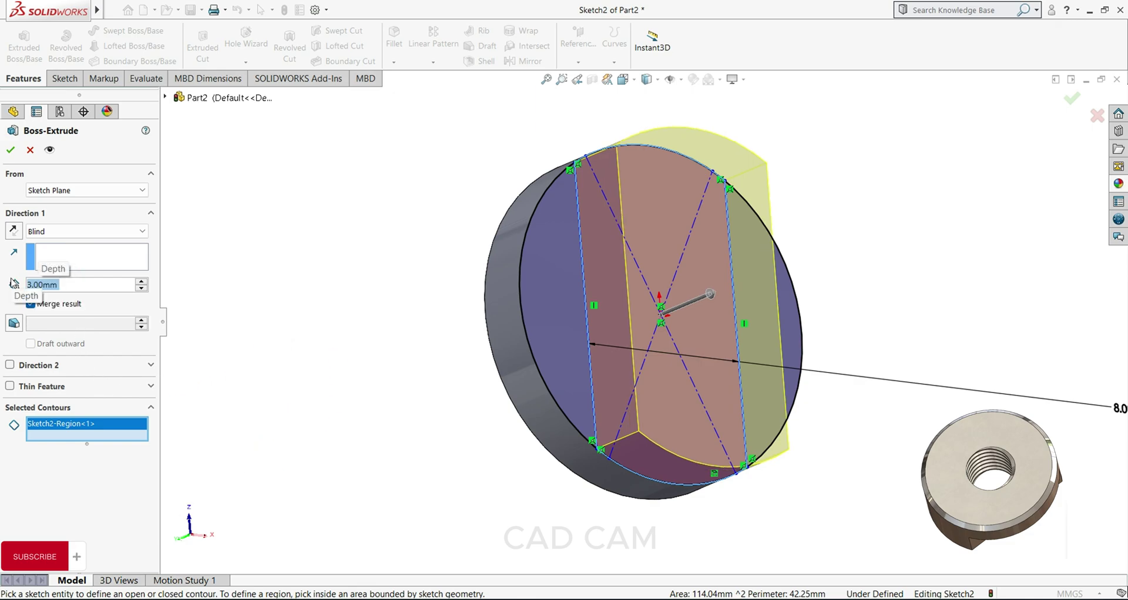
click(9, 149)
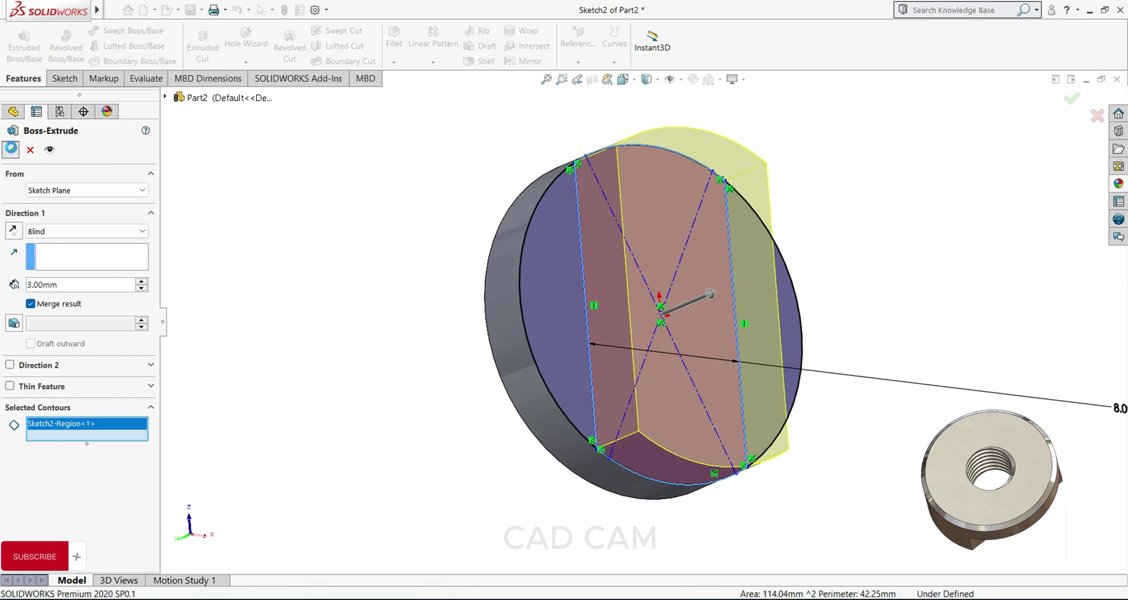
Sketch a circle about 7.9 mm in diameter, centred on the origin, on the disc's flat face opposite the raised block
middle_drag(503, 403, 408, 280)
click(851, 439)
middle_drag(851, 439, 716, 242)
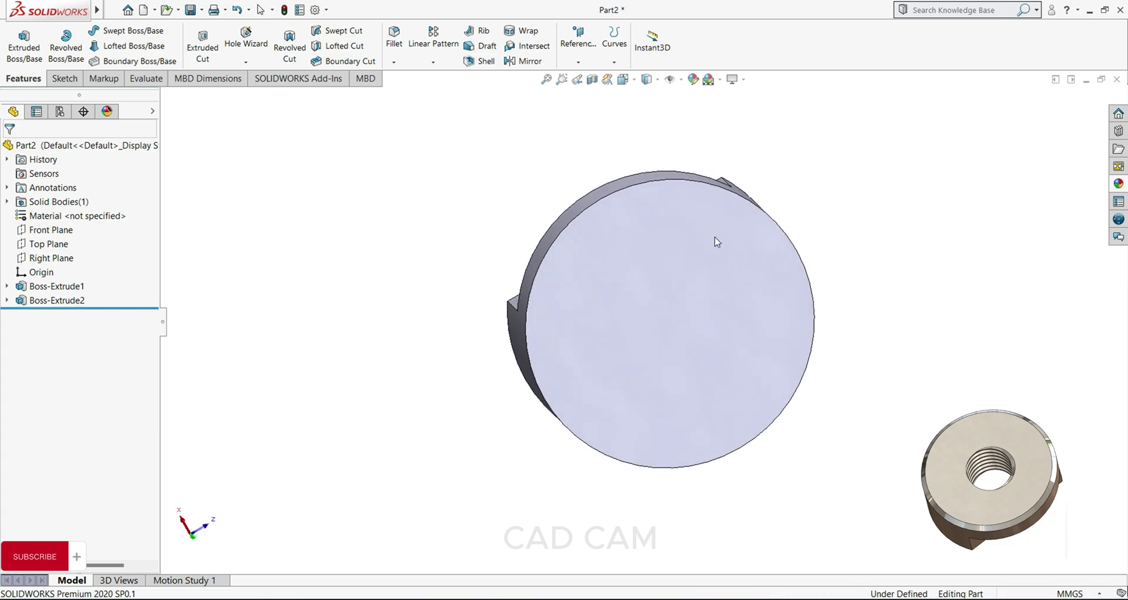
click(681, 313)
click(731, 279)
key(space)
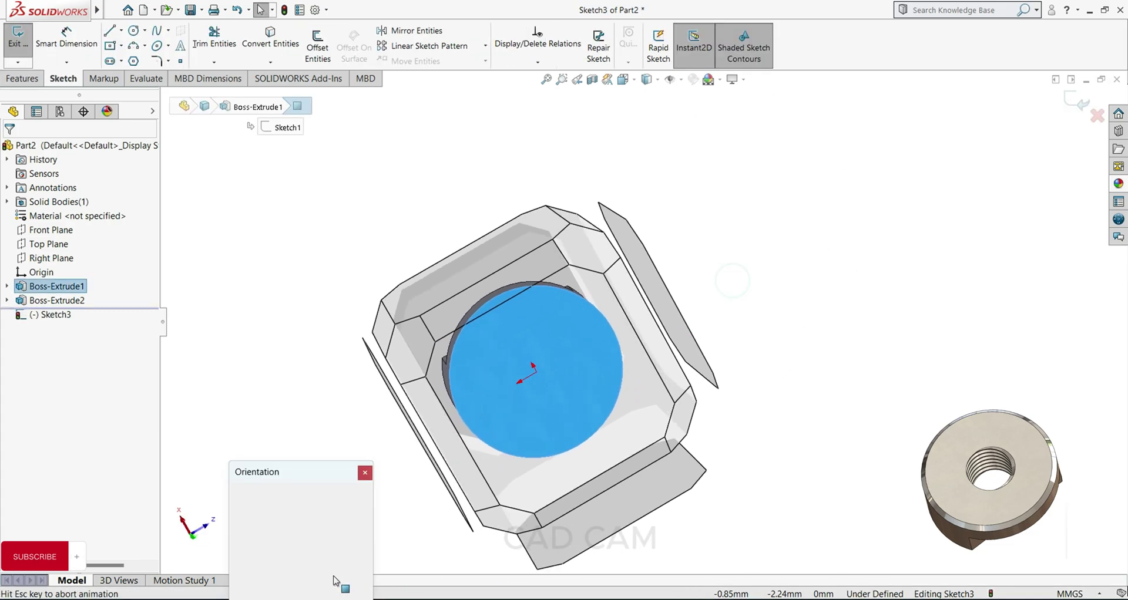
click(364, 550)
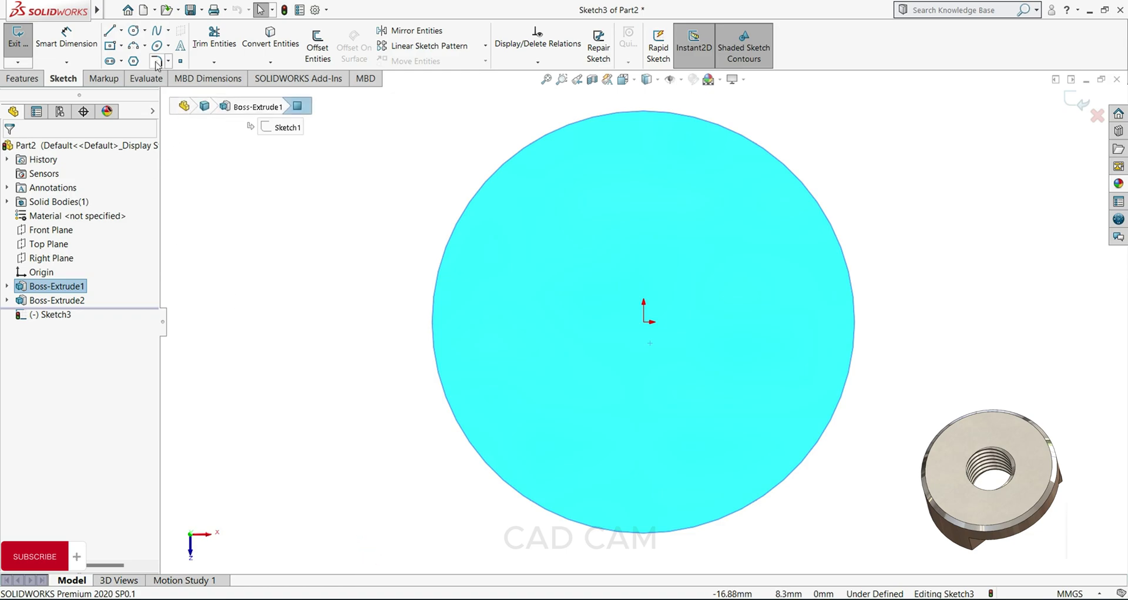
click(134, 30)
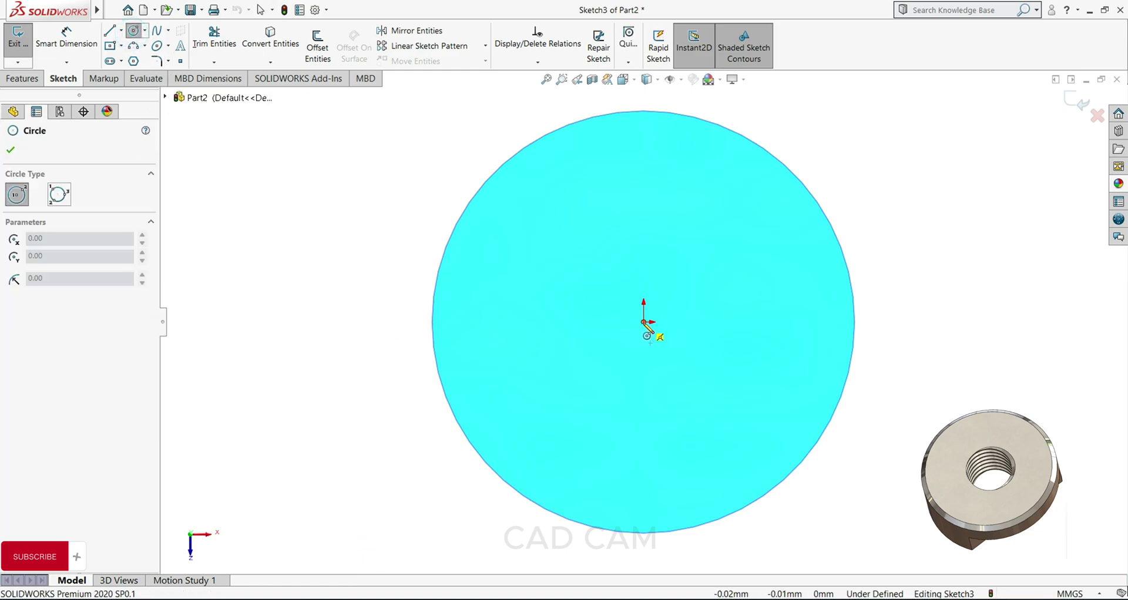
click(643, 322)
click(699, 418)
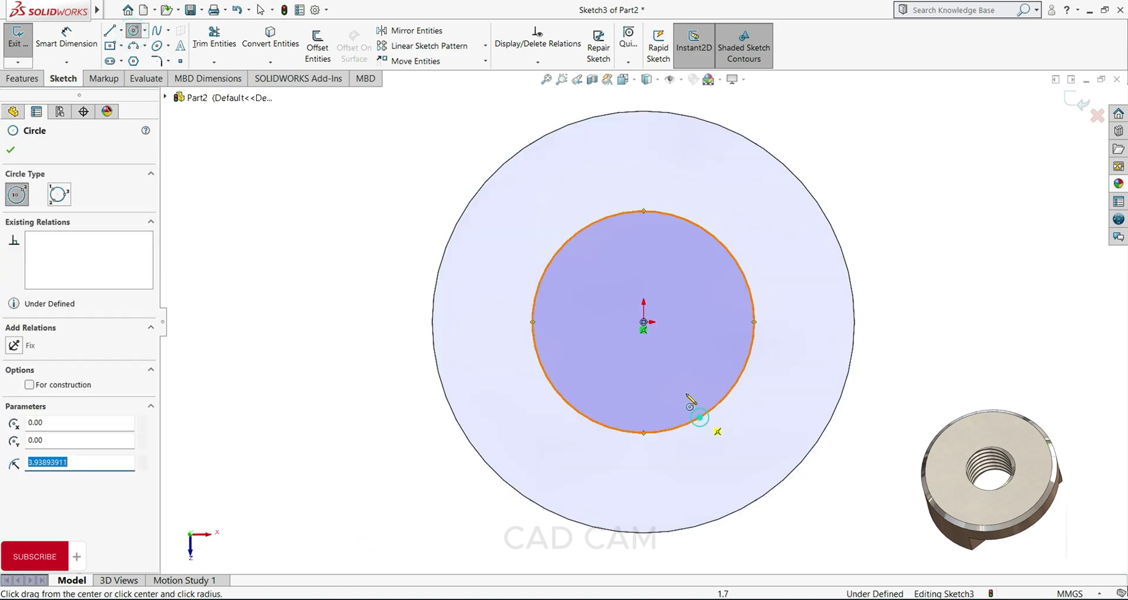
click(18, 150)
Dimension the circle's diameter and set it to 5 mm
click(65, 38)
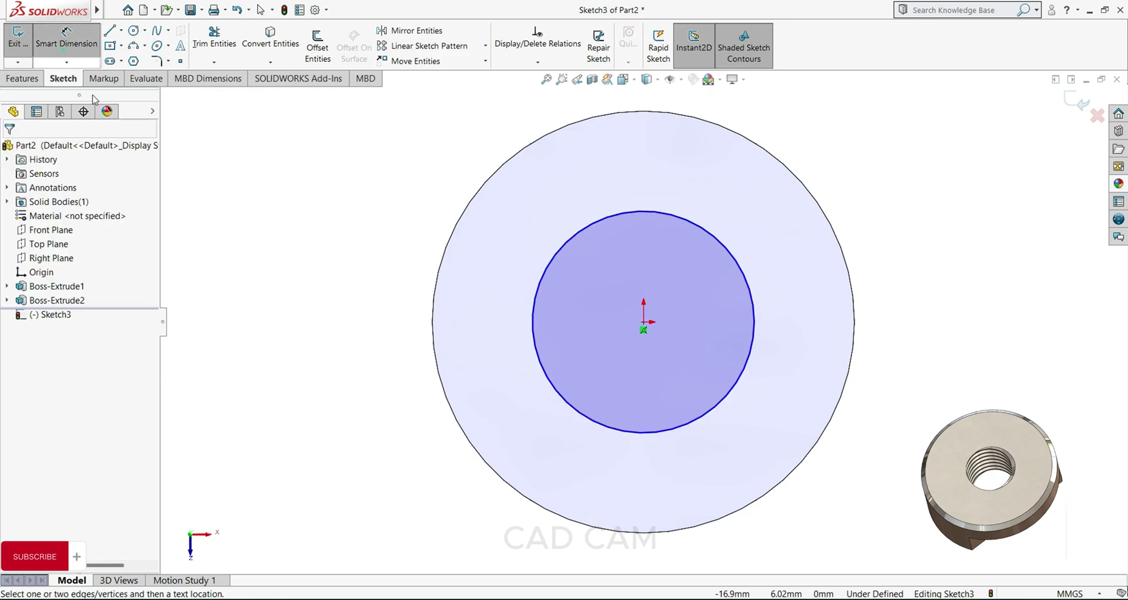
click(533, 344)
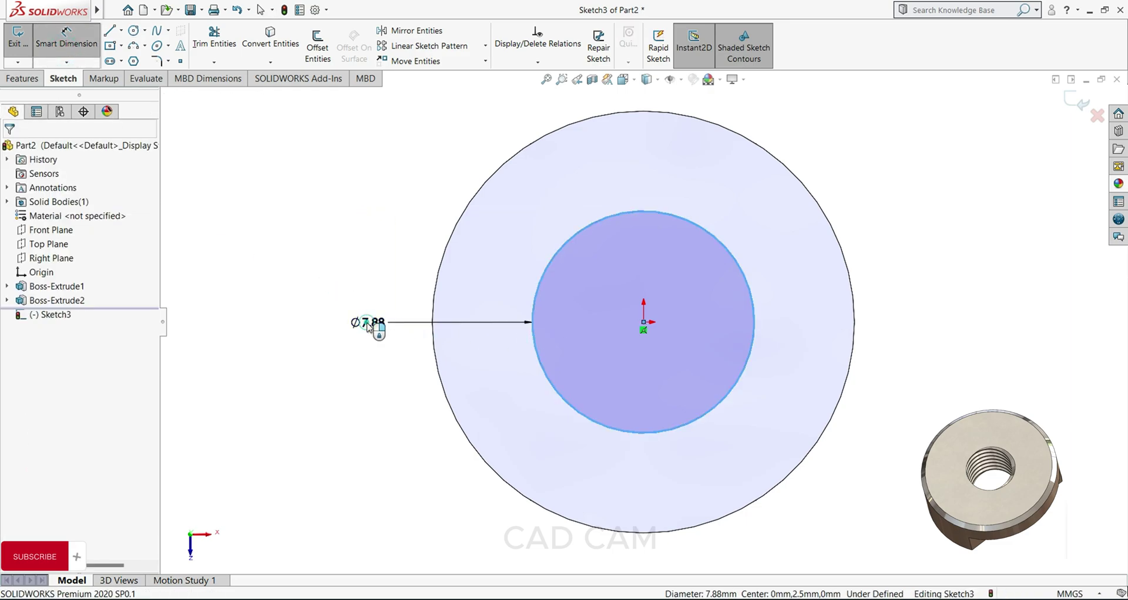
click(367, 325)
key(Return)
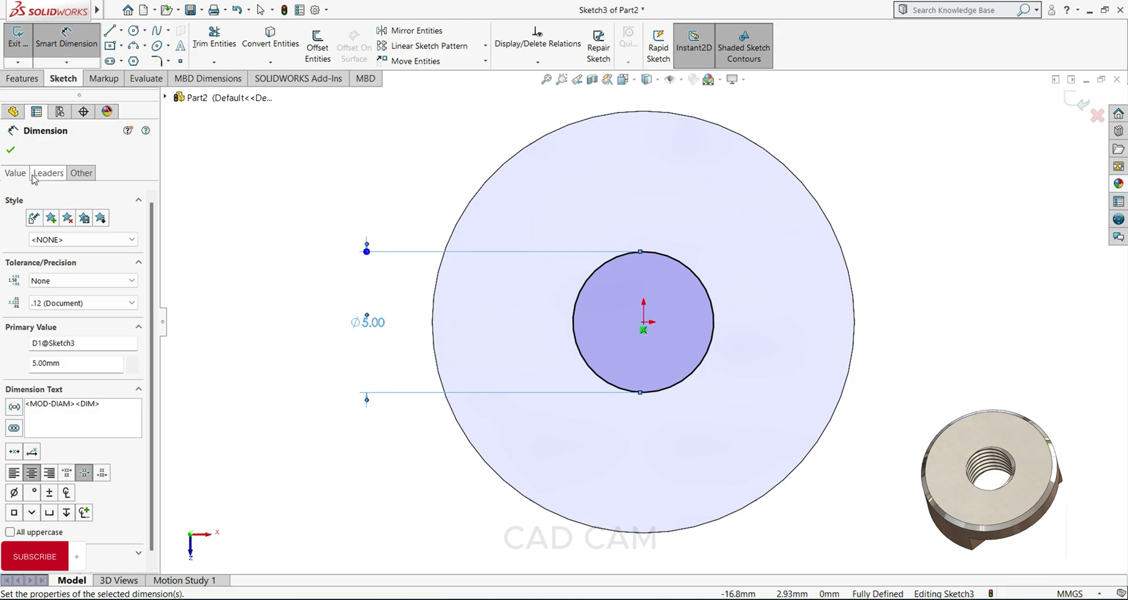
click(11, 150)
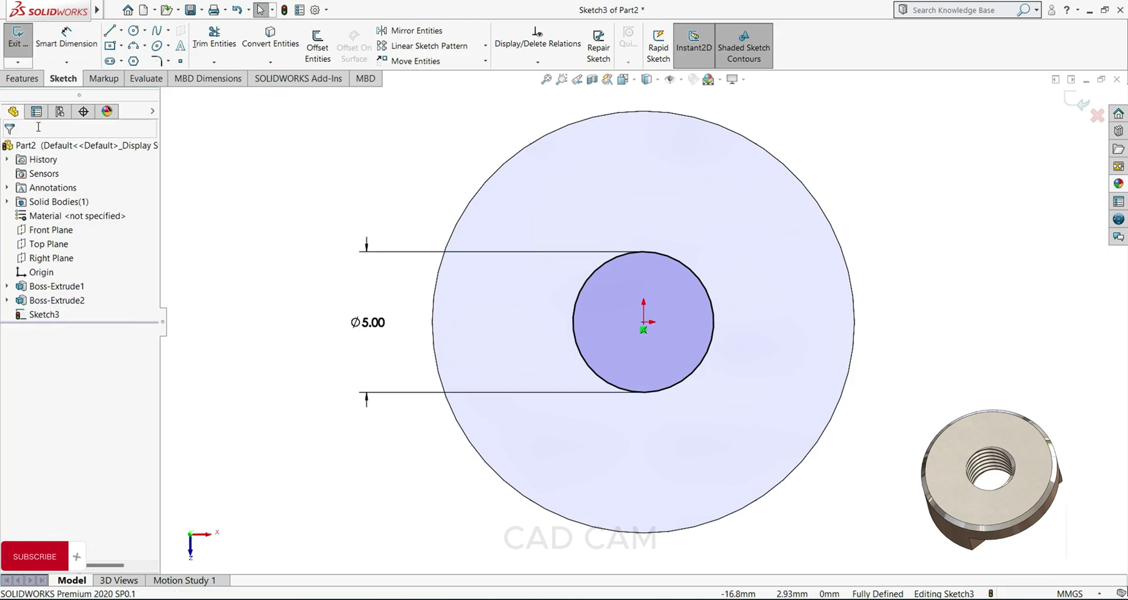
Cut-extrude the 5 mm circle through all to make the central hole
click(22, 79)
click(217, 59)
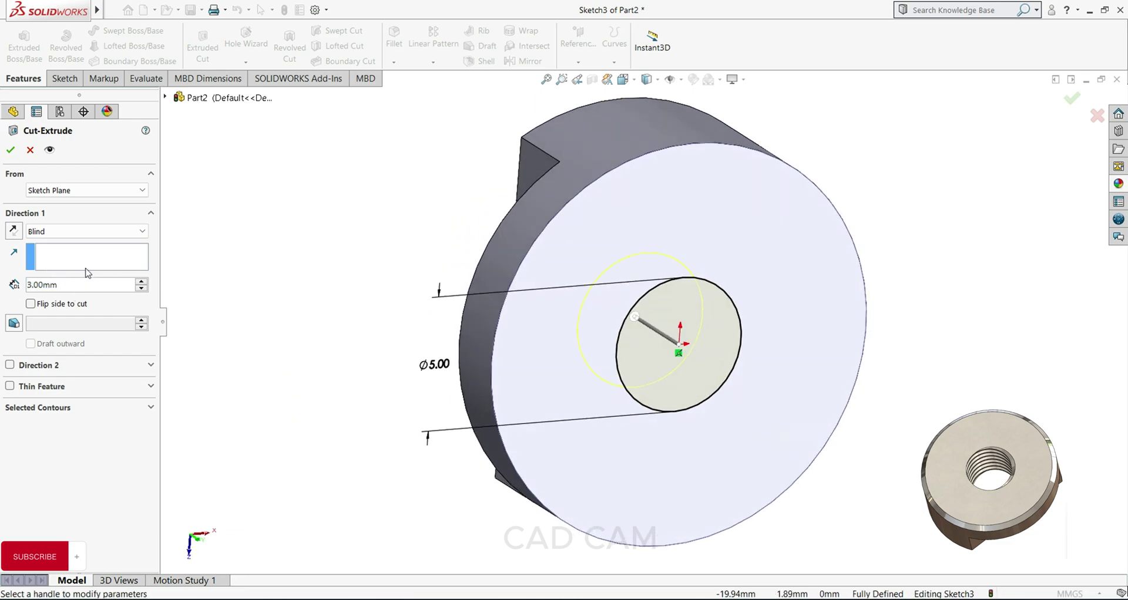
click(90, 231)
click(53, 263)
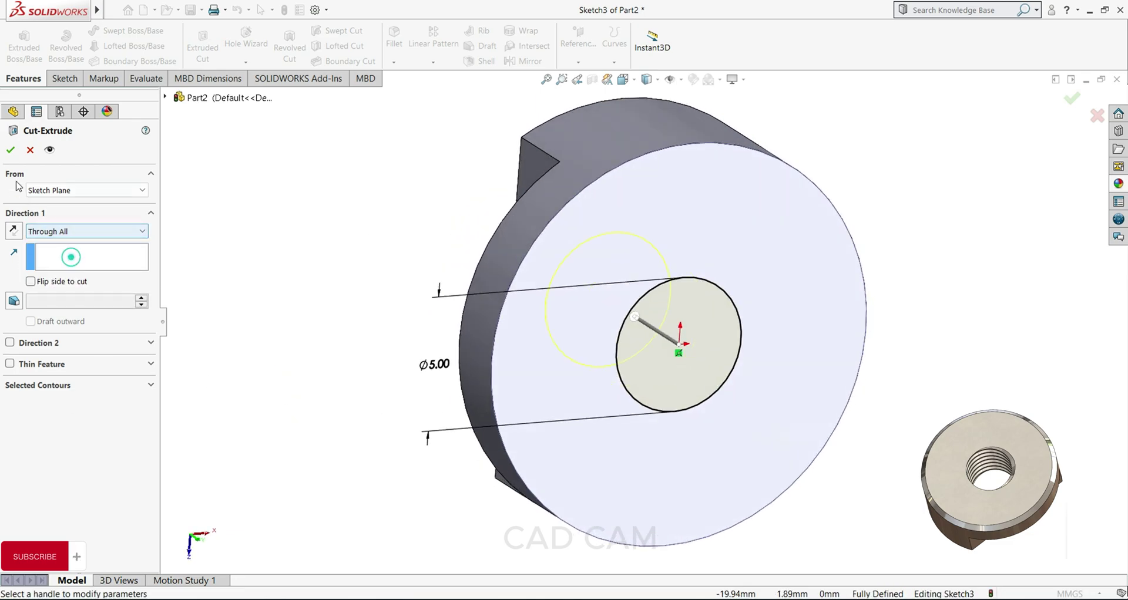
click(10, 149)
Start a thread at the hole's edge on the disc's flat face, ending up to the raised block's outer face
middle_drag(263, 279, 652, 323)
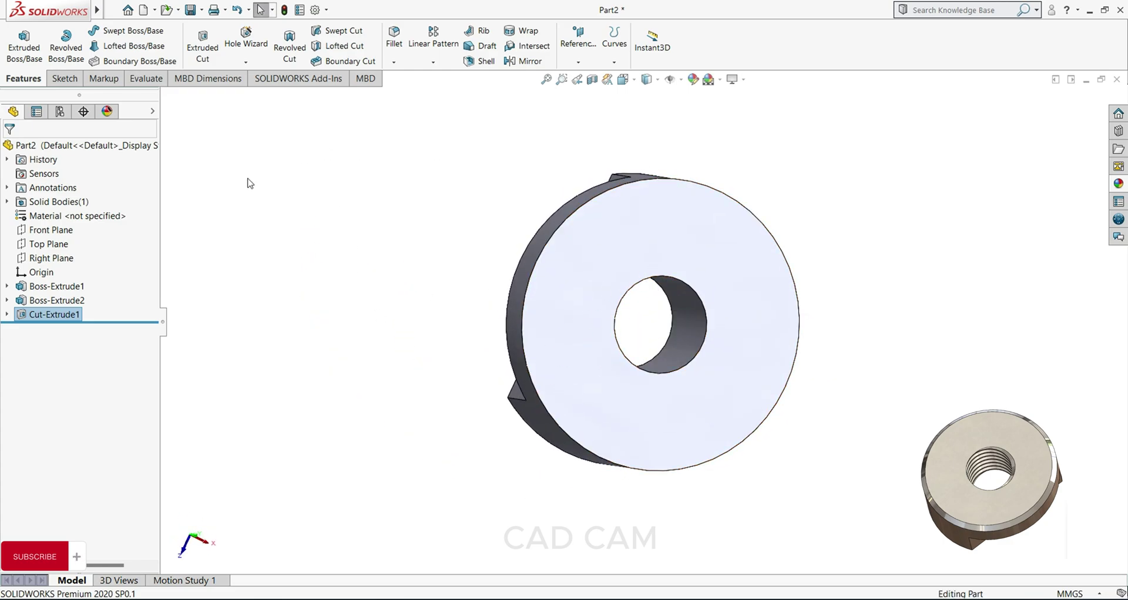
click(245, 62)
click(247, 105)
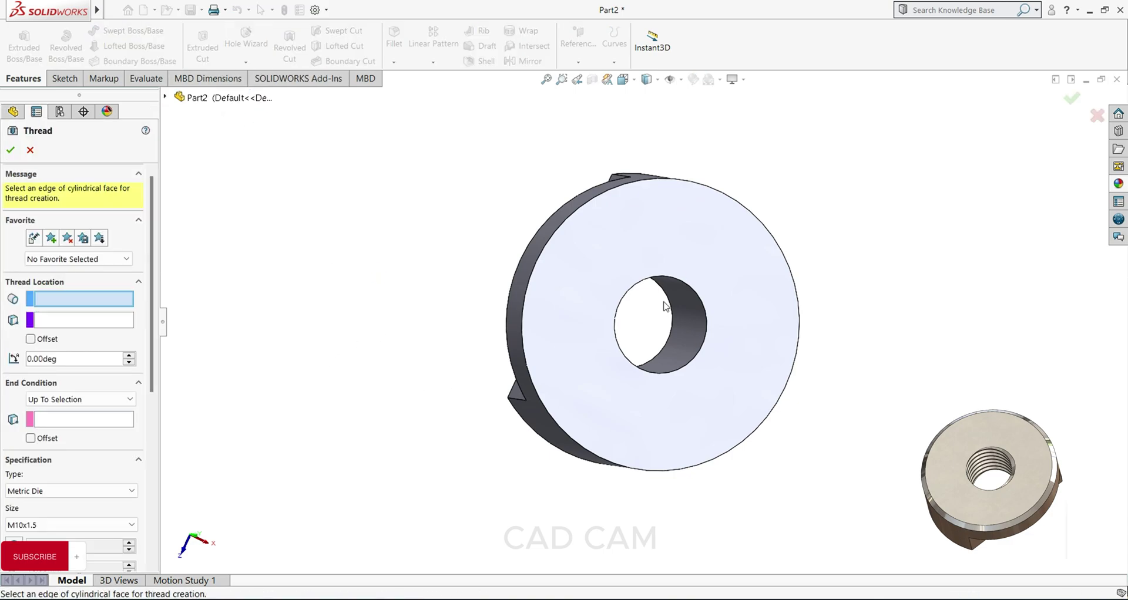
click(681, 285)
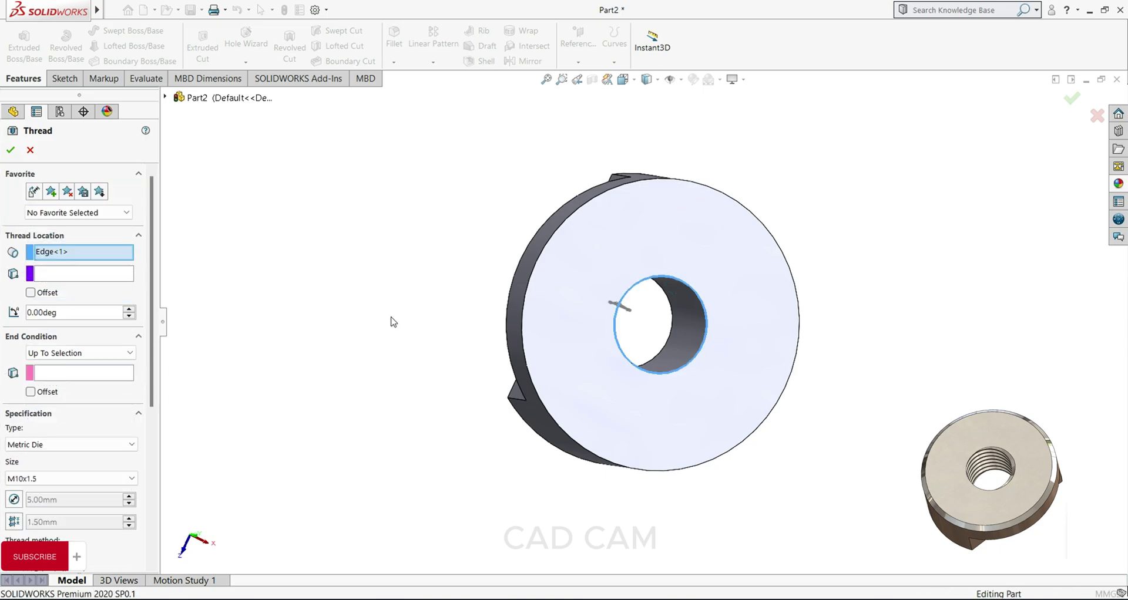
middle_drag(391, 319, 513, 416)
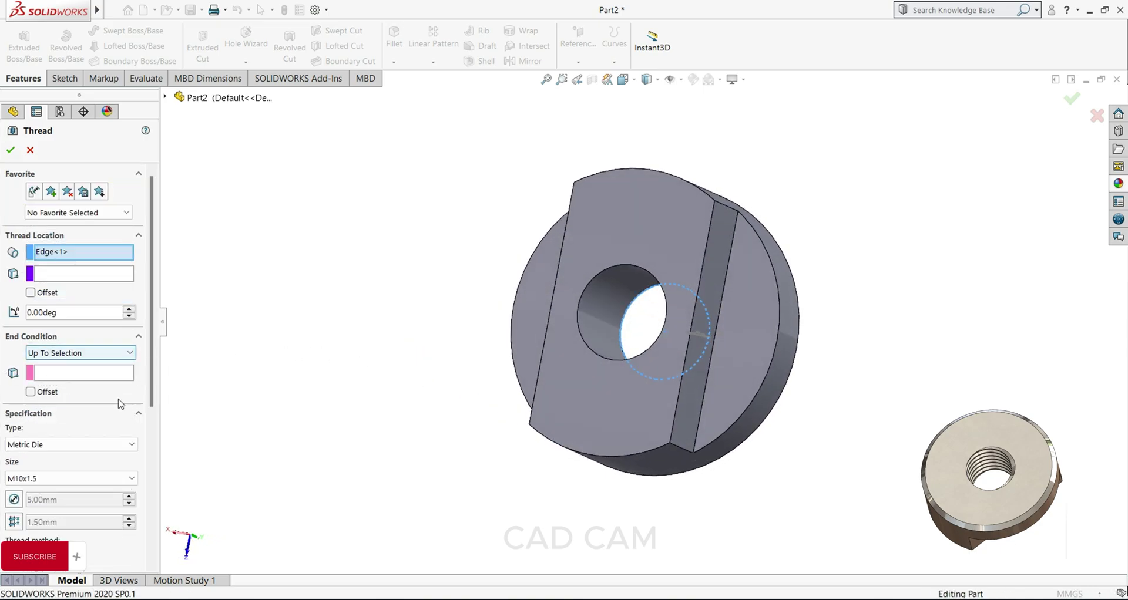
click(82, 373)
click(658, 265)
middle_drag(658, 266, 334, 277)
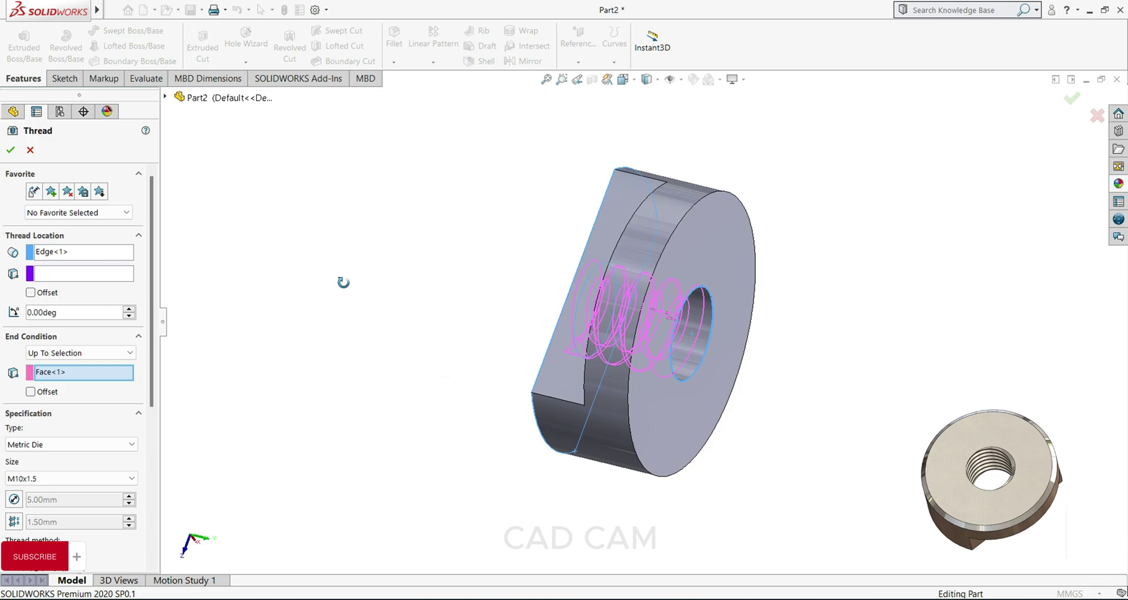
Set the thread size to M5x0.8
click(87, 479)
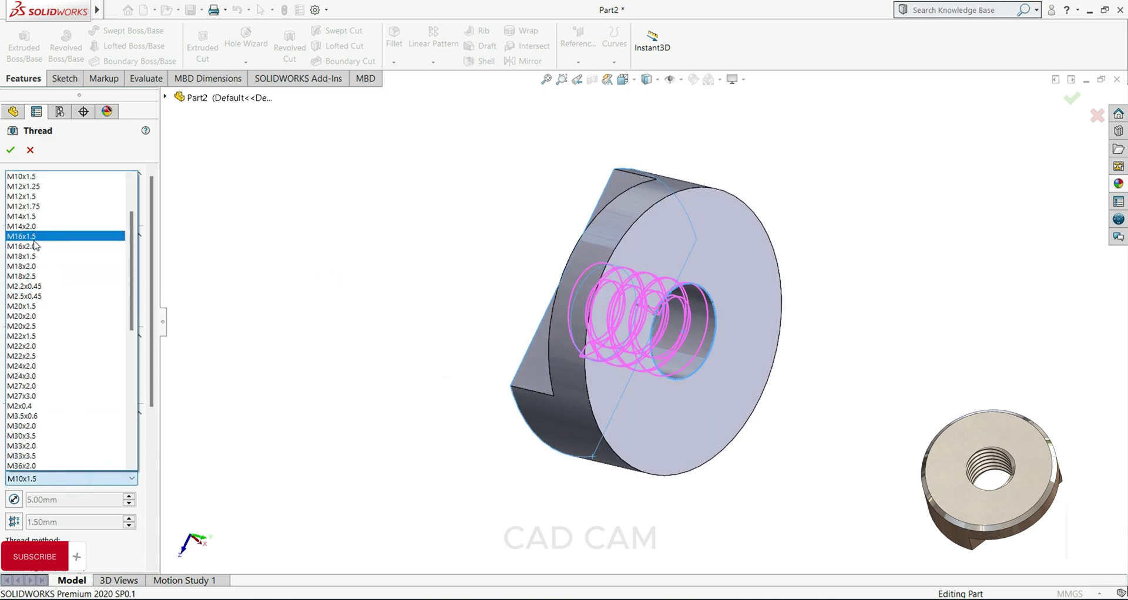
scroll(35, 246, up, 3)
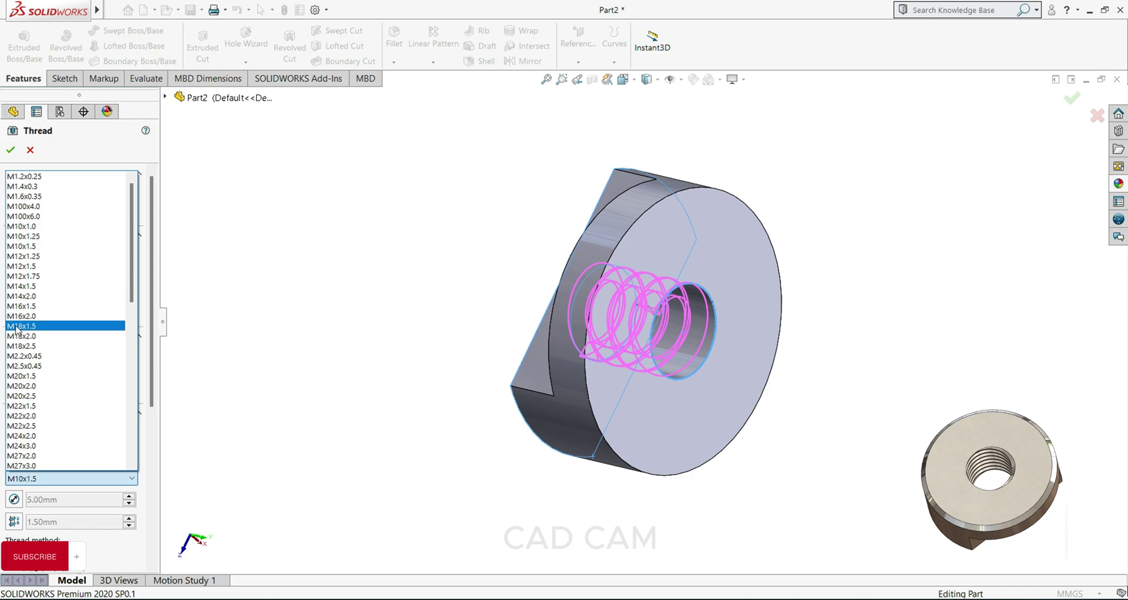
scroll(30, 352, down, 5)
scroll(28, 367, down, 4)
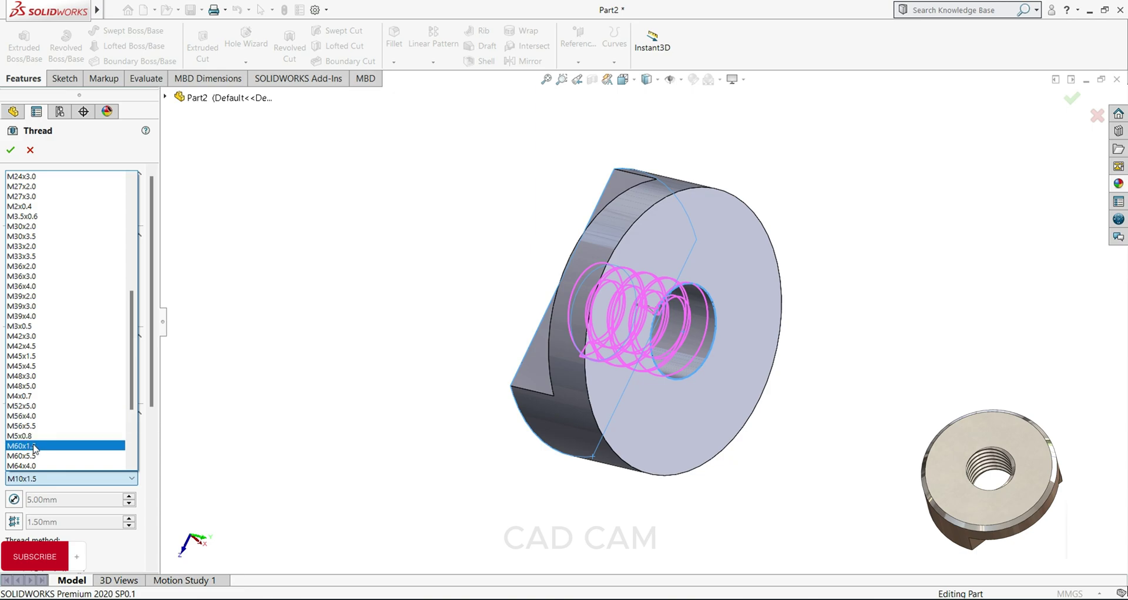
click(30, 437)
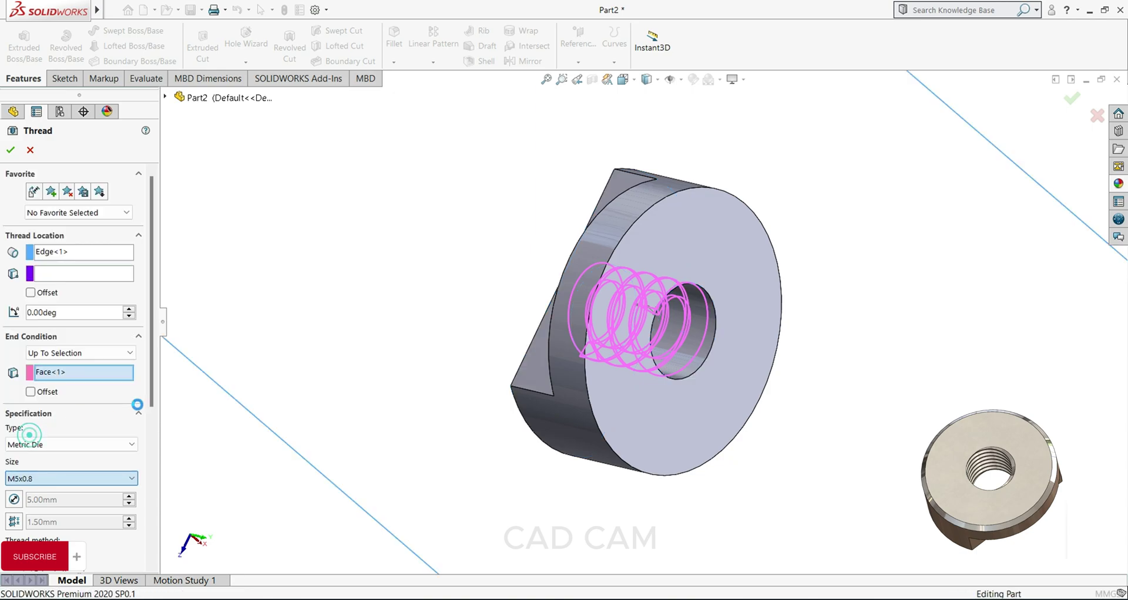
Offset the thread's start 3 mm outward with the direction reversed, and offset its end by 1 mm
middle_drag(455, 383, 266, 268)
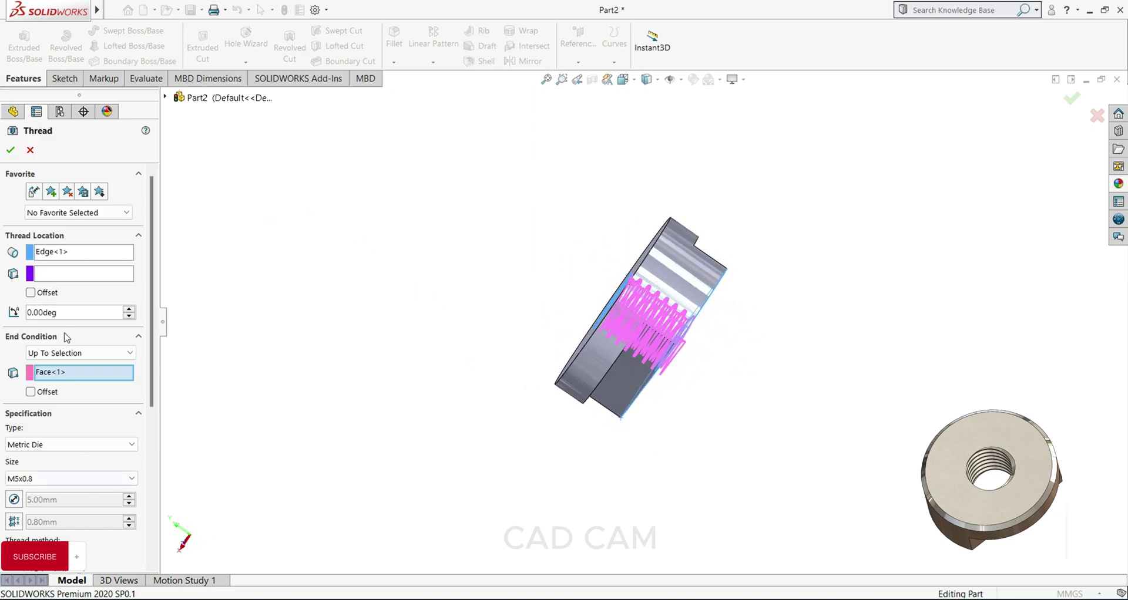
click(31, 292)
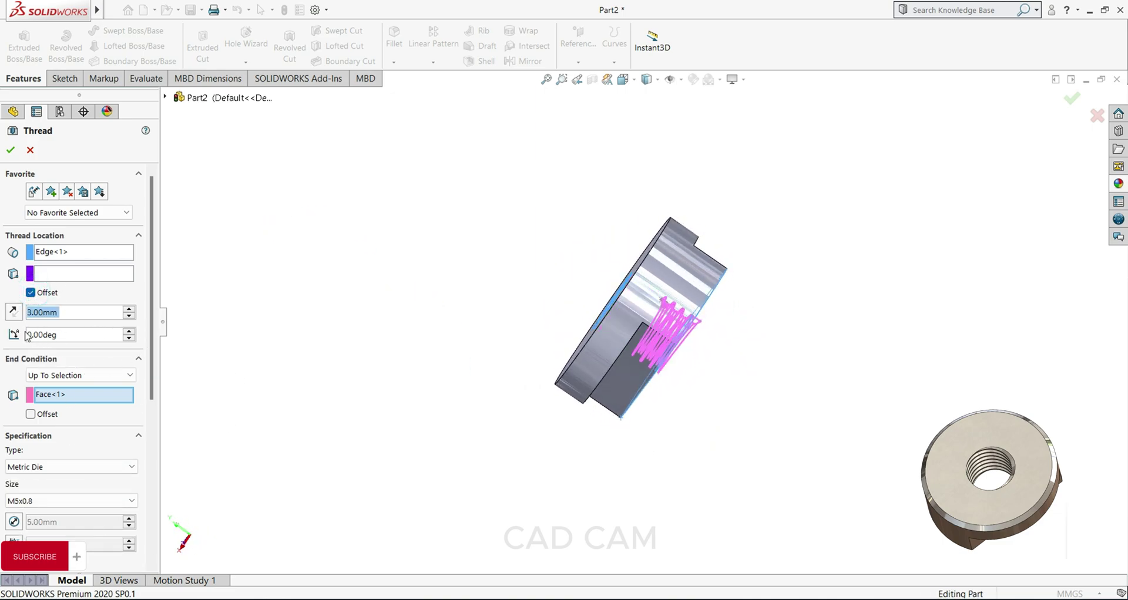
click(14, 313)
middle_drag(494, 407, 476, 376)
click(30, 414)
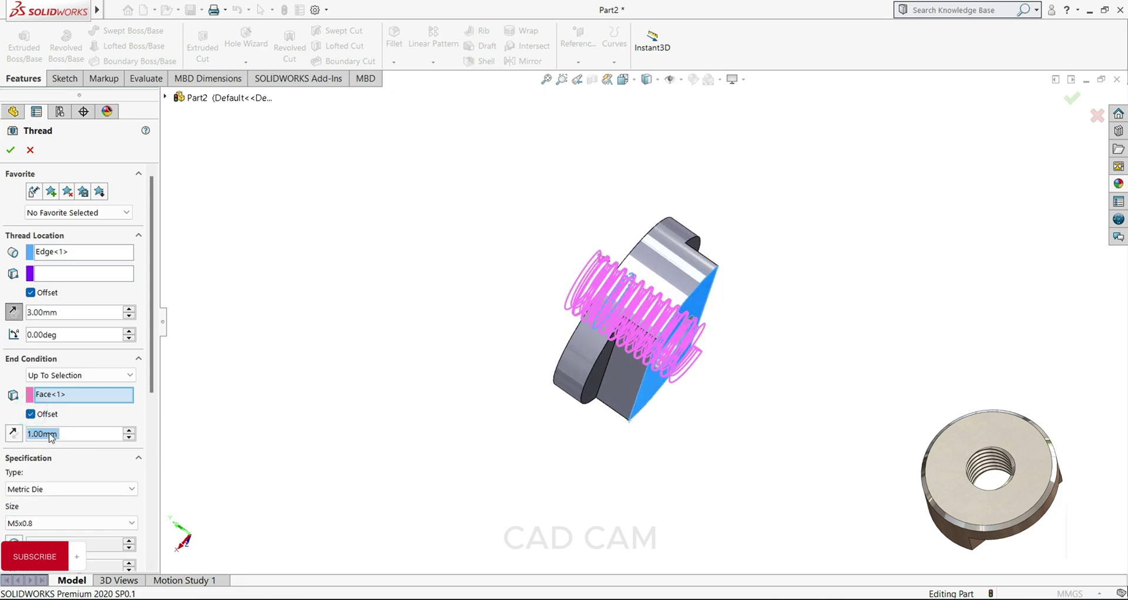
Change the thread type to Metric Tap and create the thread
click(89, 488)
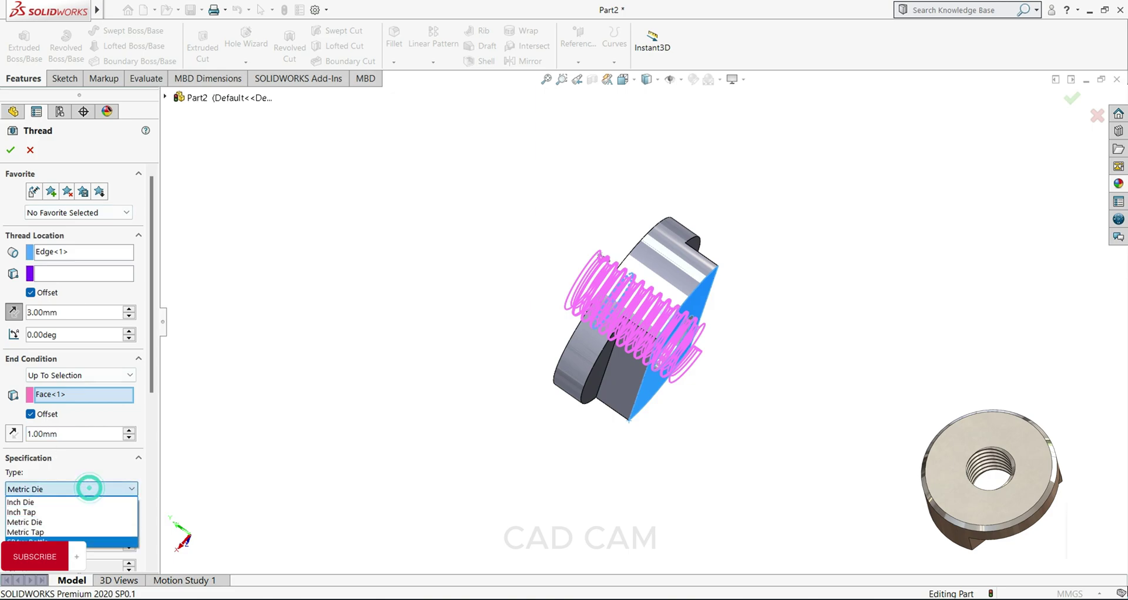
click(44, 532)
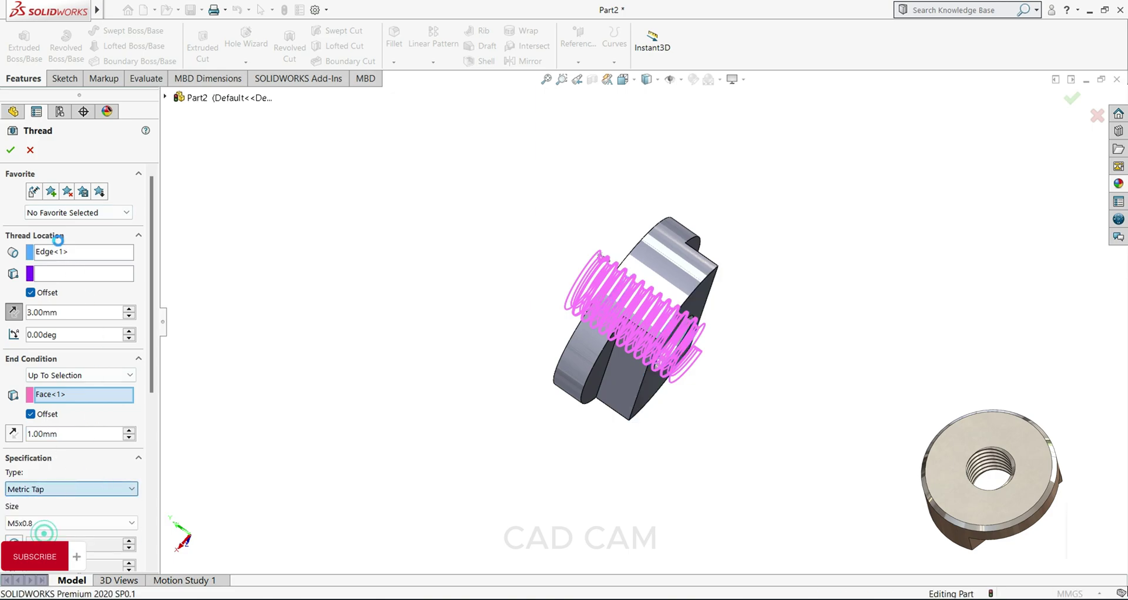
click(10, 150)
Chamfer the outer circular edge of the disc's flat face 0.5 mm at 45 degrees
mouse_move(581, 324)
middle_down()
mouse_move(702, 428)
mouse_move(724, 243)
mouse_move(698, 220)
mouse_move(607, 294)
mouse_move(577, 386)
mouse_move(635, 376)
mouse_move(622, 370)
middle_up()
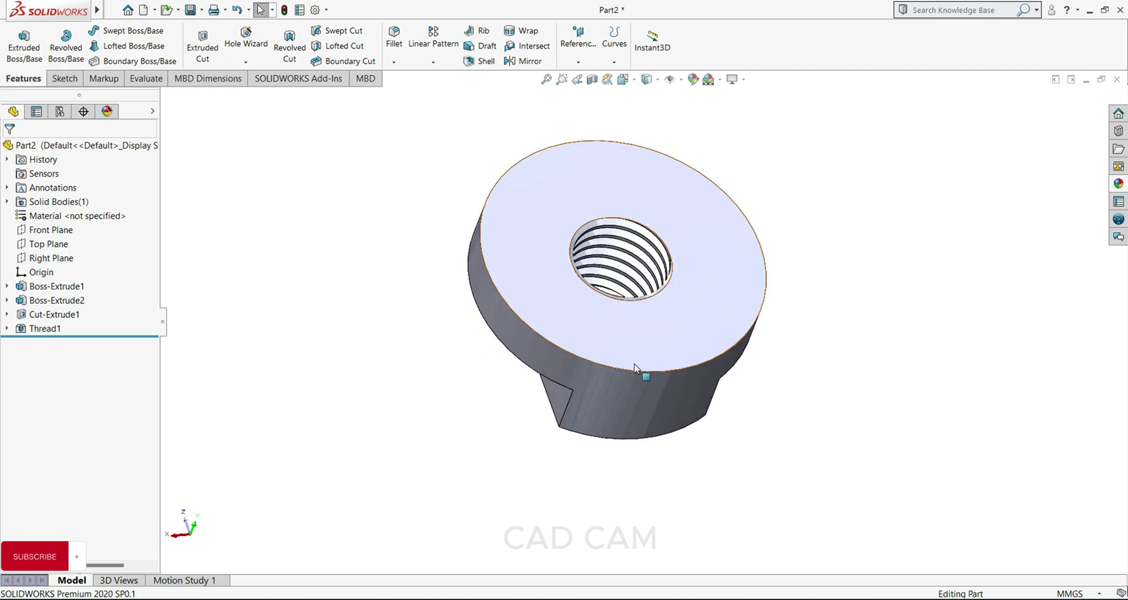
click(622, 368)
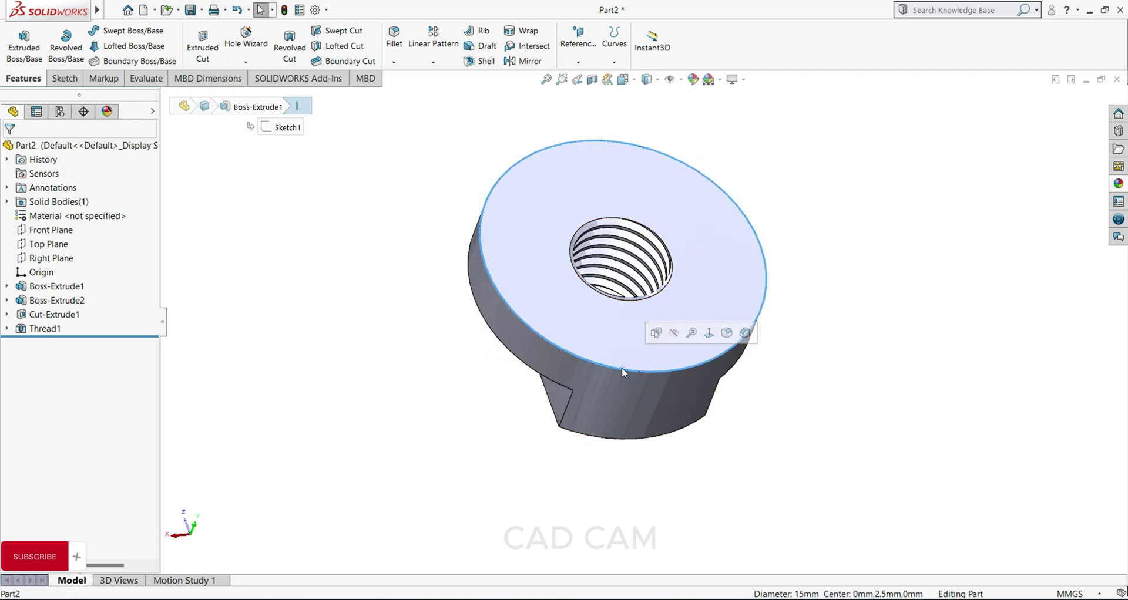
click(393, 61)
click(405, 92)
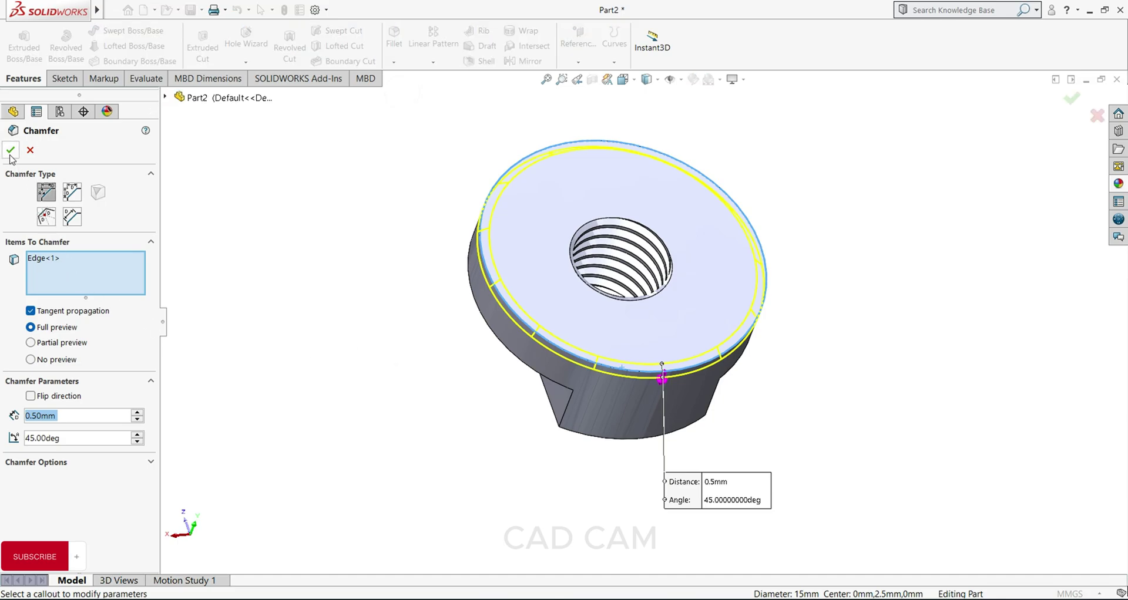
click(10, 150)
Apply the polished steel appearance to the whole part
middle_drag(317, 299, 486, 186)
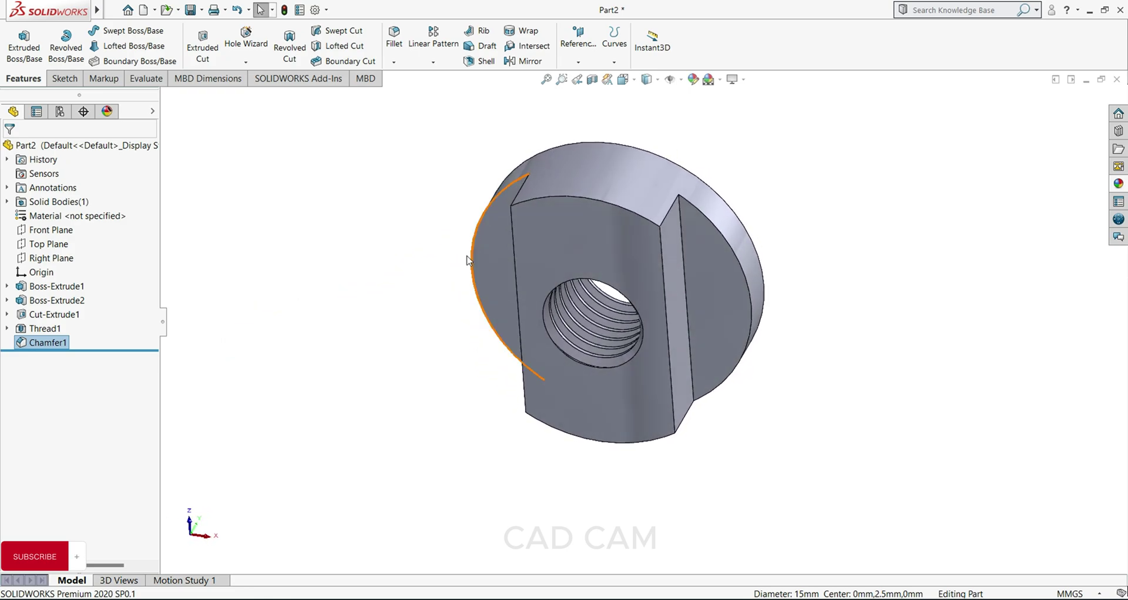
middle_drag(469, 260, 605, 271)
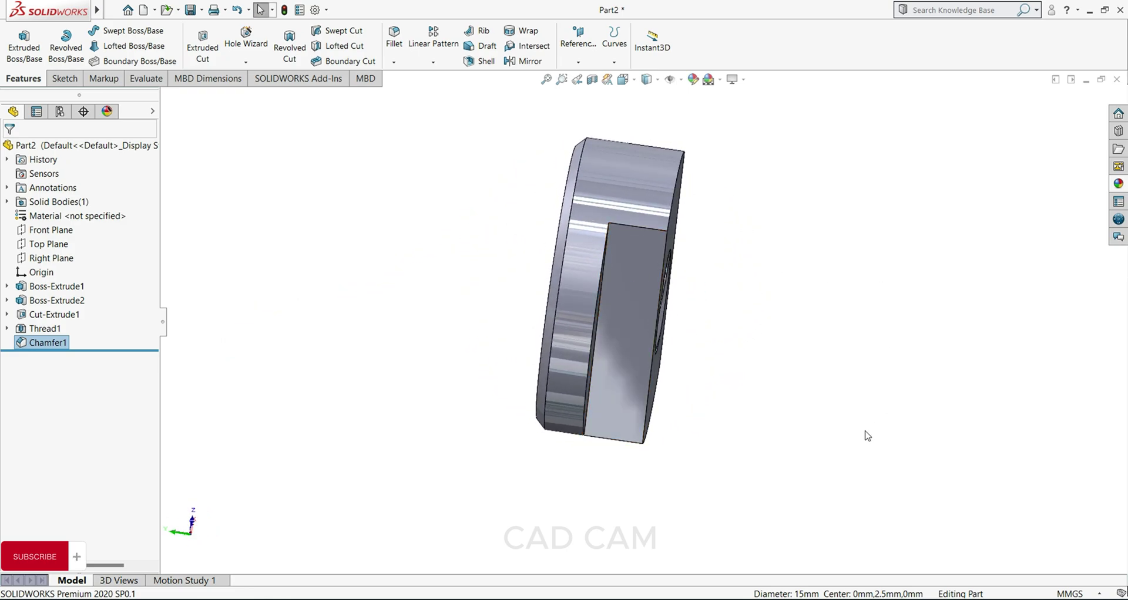
click(1118, 184)
double_click(940, 305)
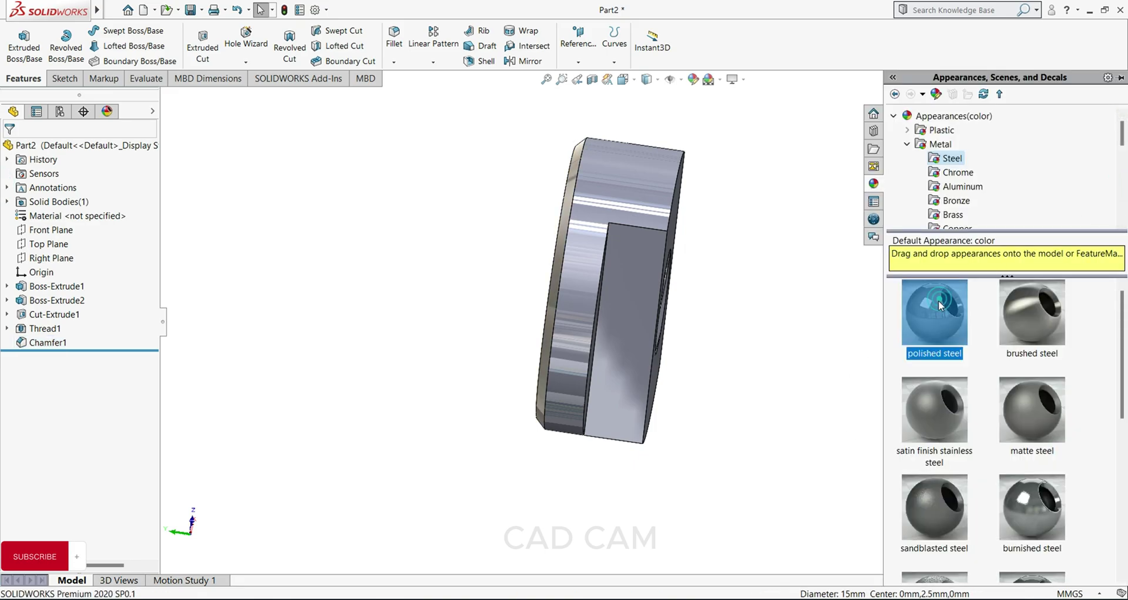
middle_drag(733, 332, 773, 486)
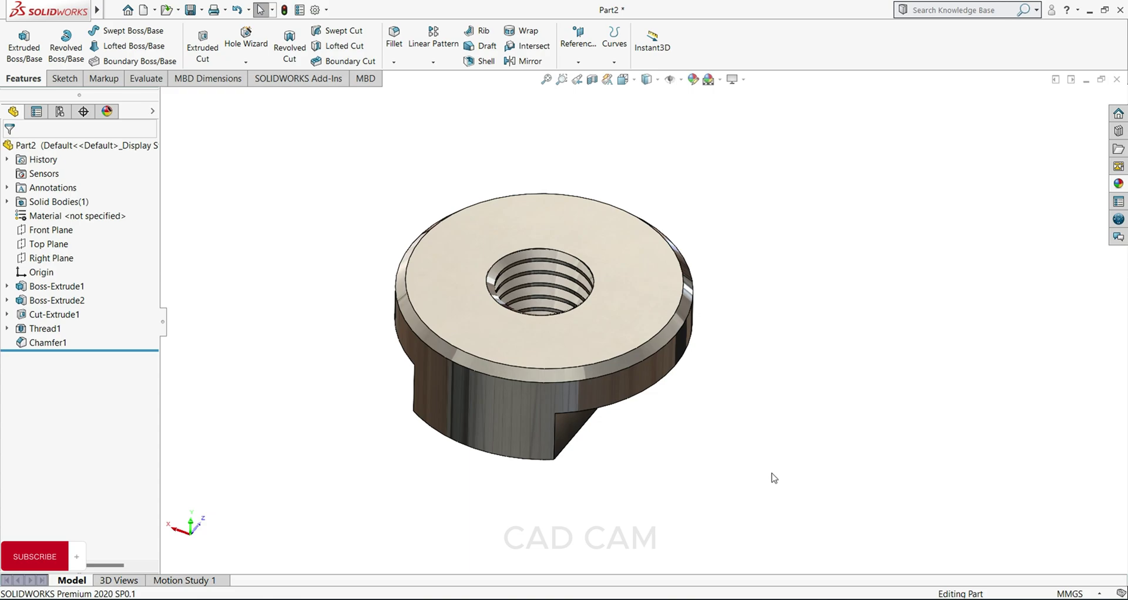